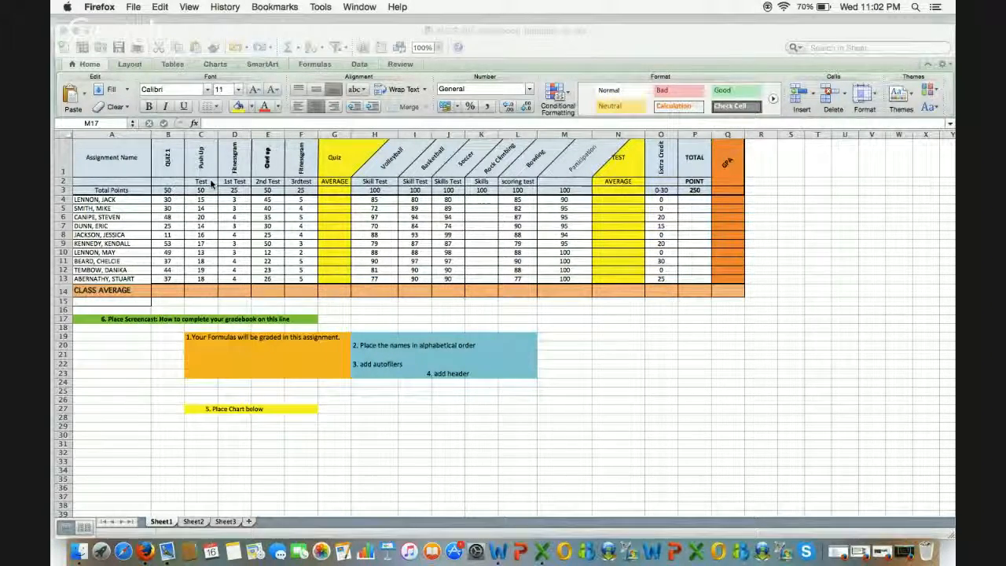
Step: Switch from the browser to the KNES 205 Gradebook Template -2.xlsx workbook in Excel
click(139, 340)
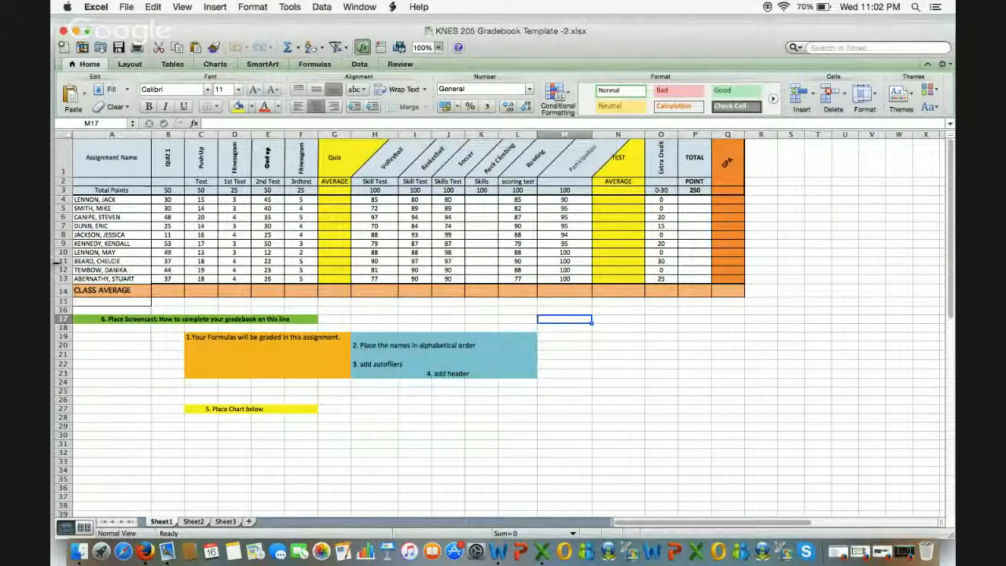
Step: Select the student rows A4:O13 and sort them ascending, A to Z
click(81, 200)
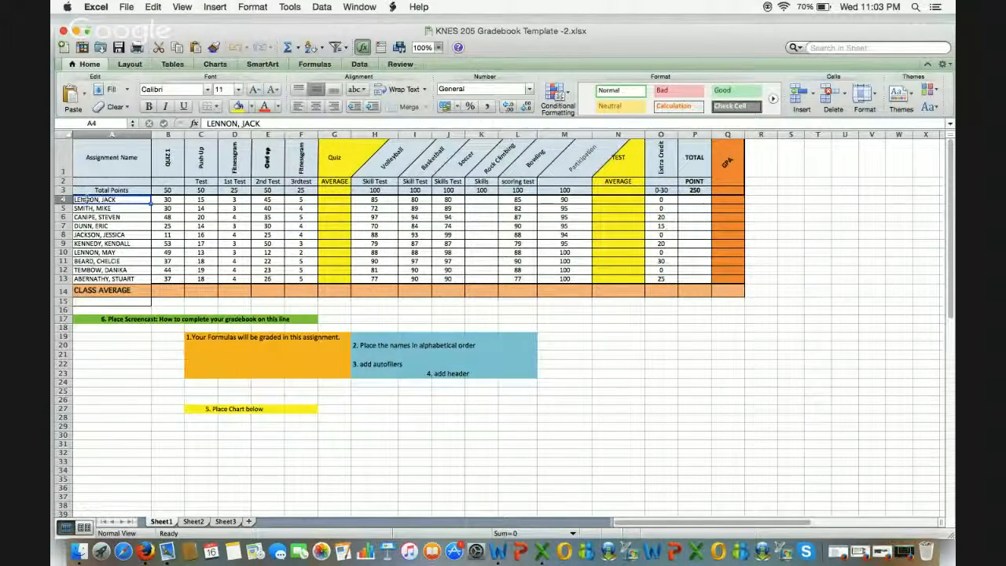
drag(81, 200, 658, 278)
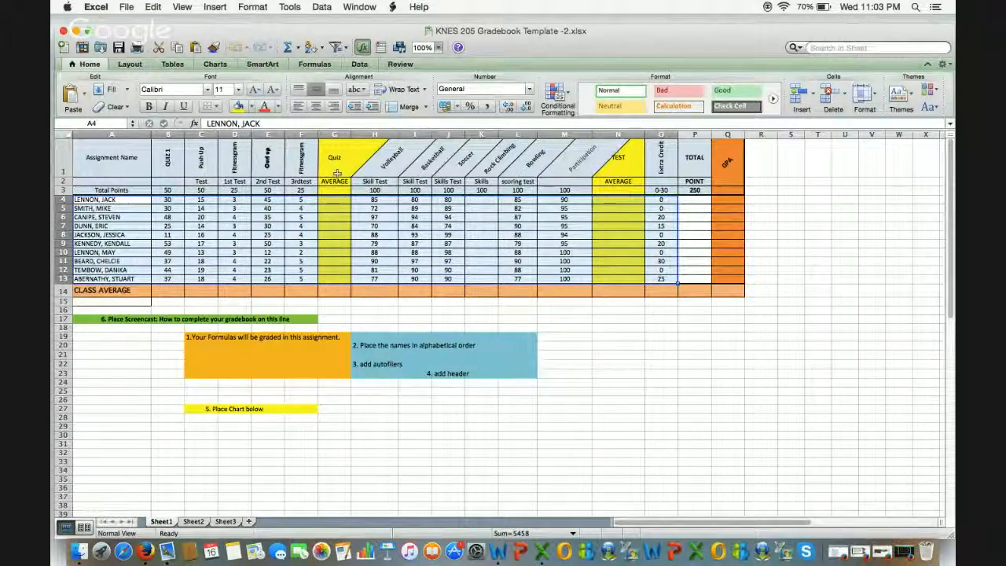
click(320, 49)
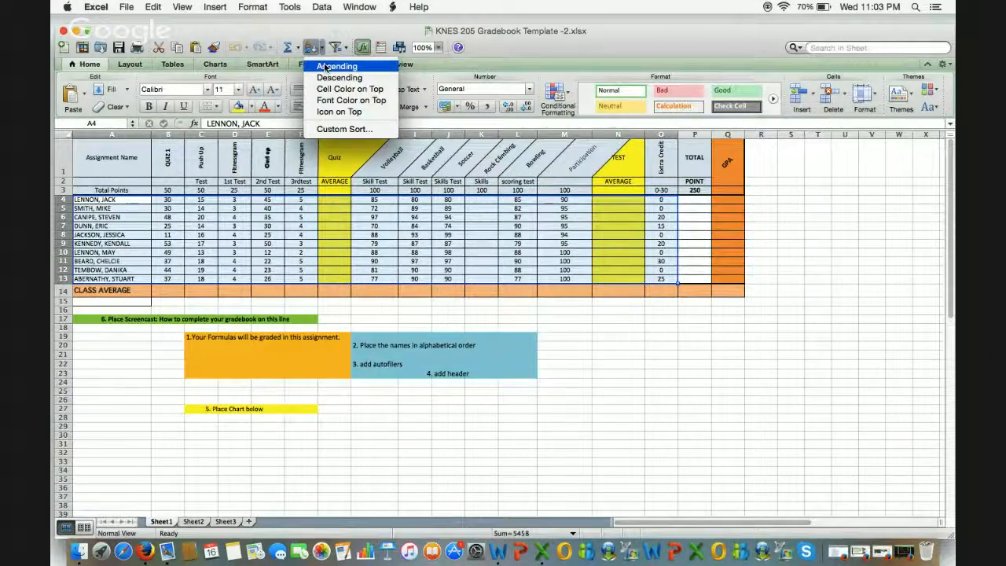
click(326, 67)
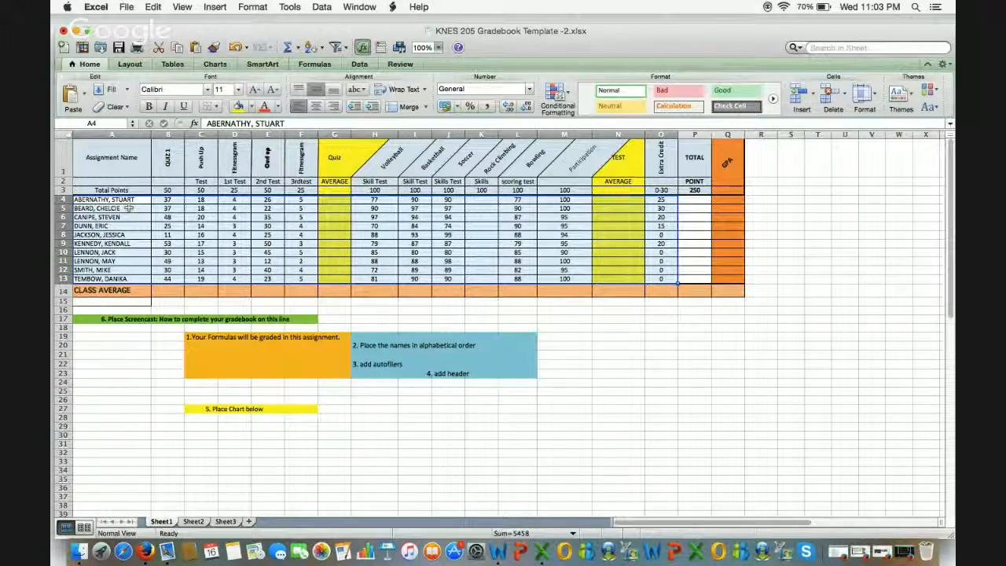
Step: Enter =SUM(B4:F4)/200 in G4 and fill it down to G13
click(335, 200)
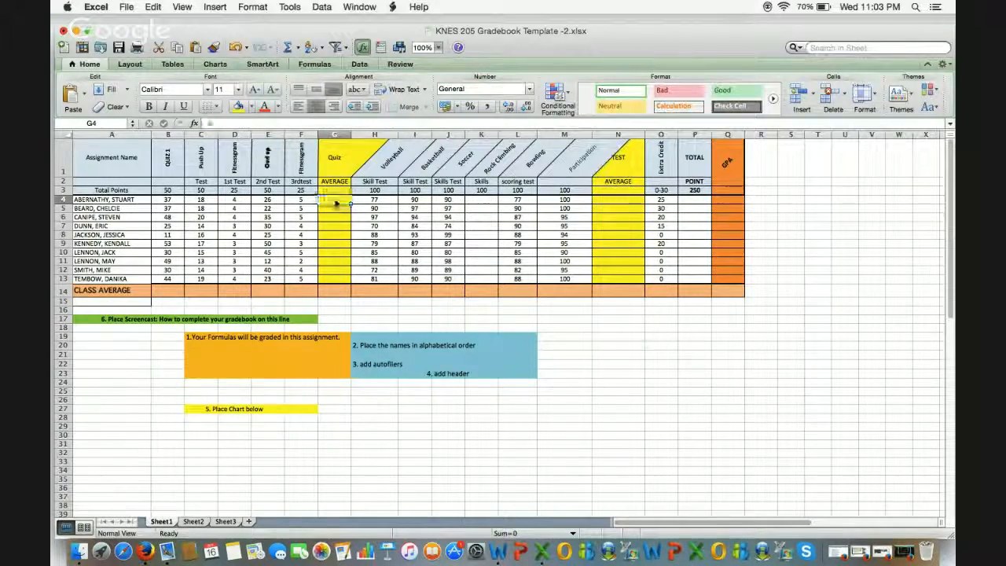
text(=SUM)
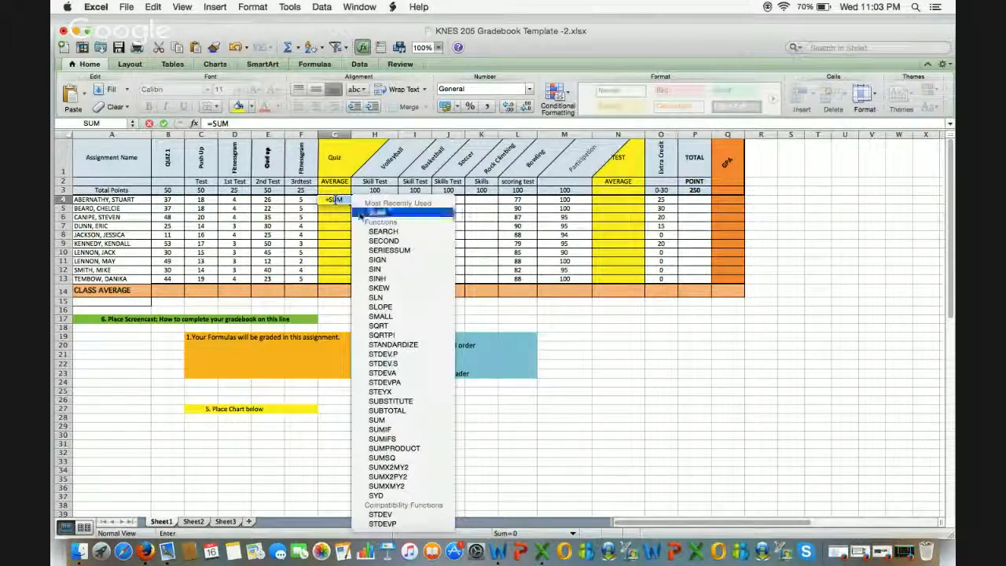
double_click(374, 212)
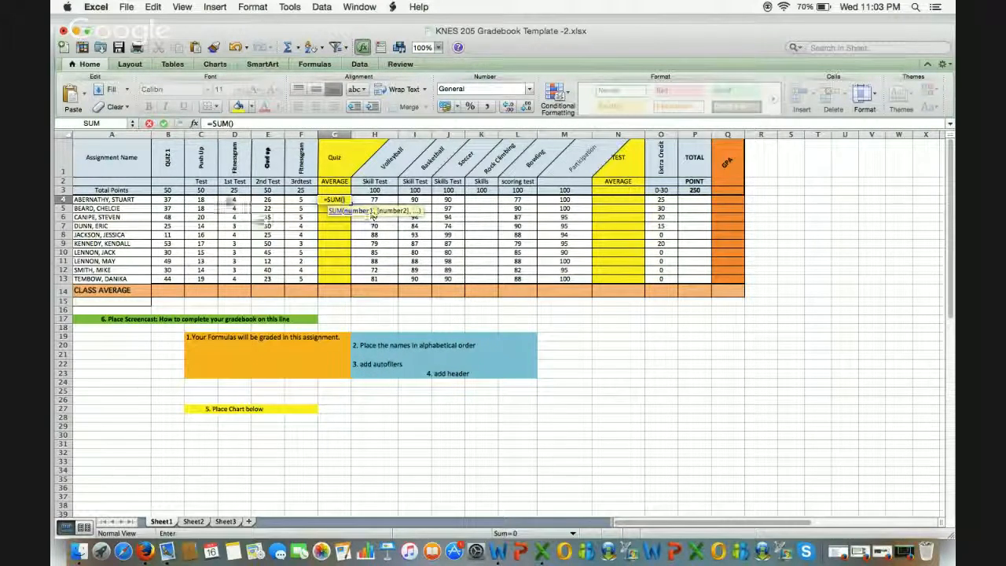
click(171, 201)
drag(213, 205, 307, 201)
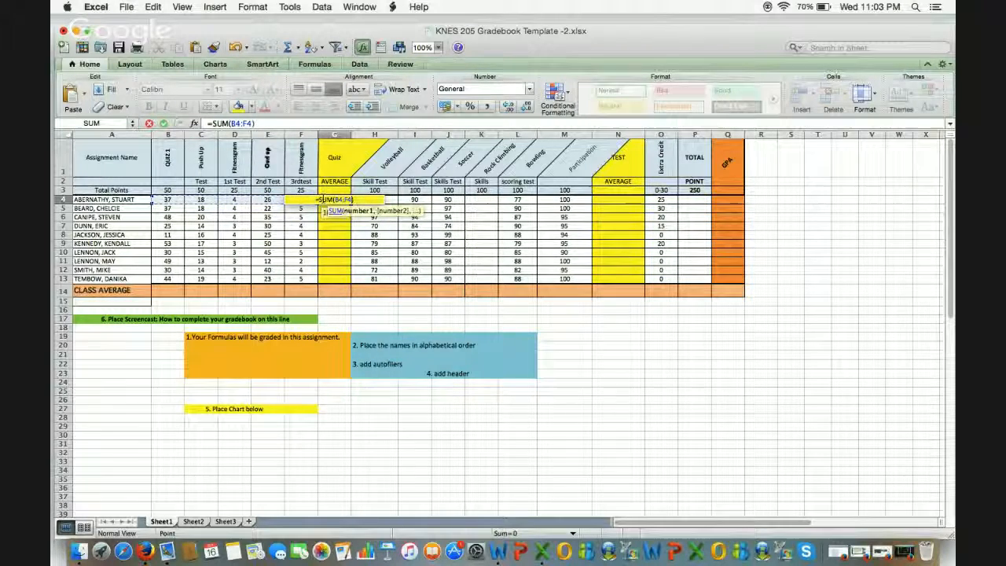
click(367, 201)
text(/200)
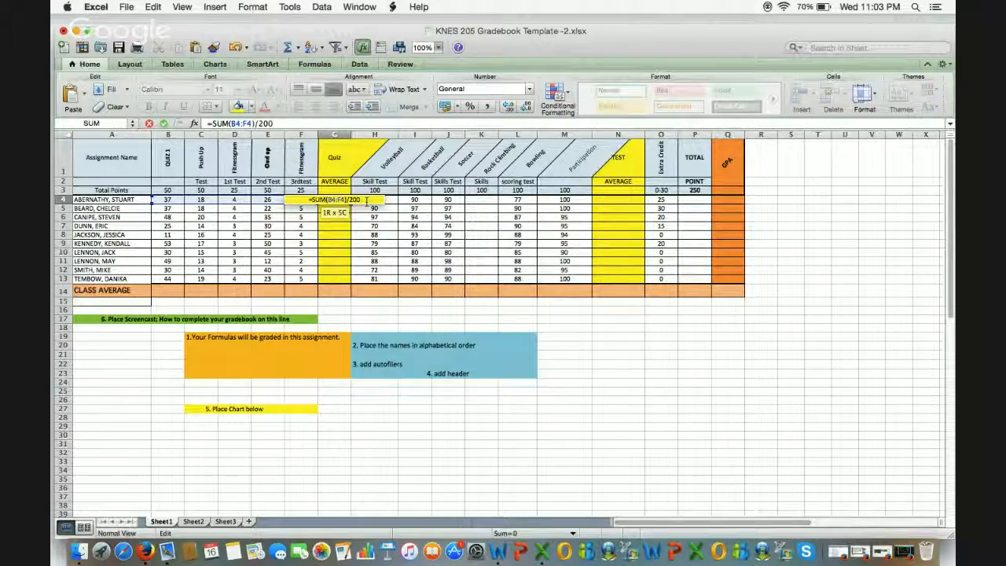
key(Return)
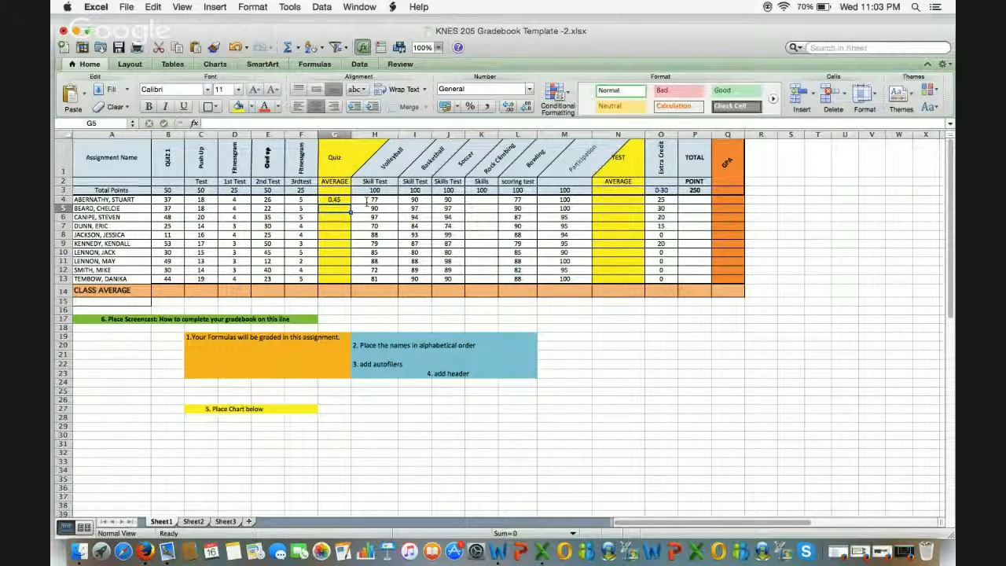
click(335, 199)
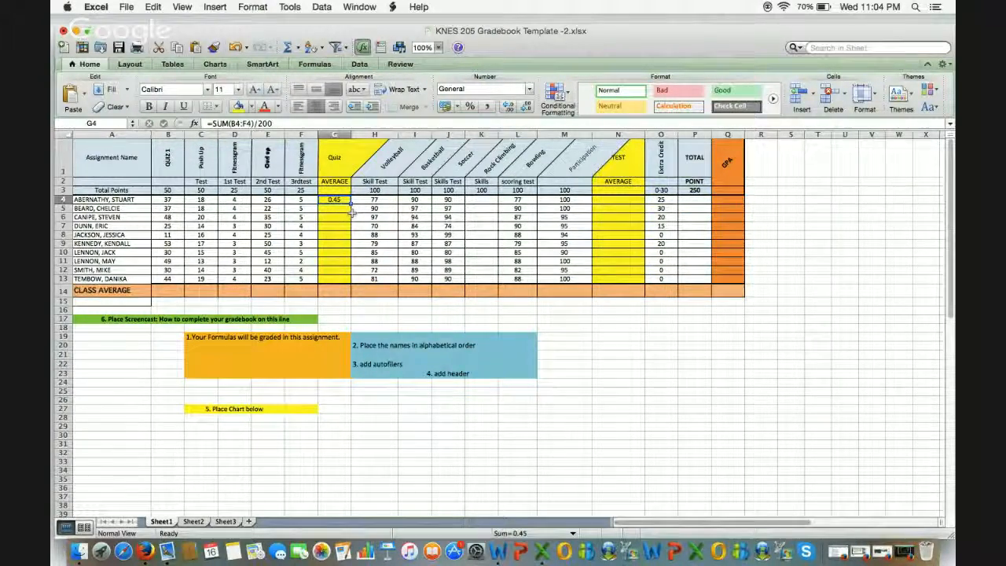
drag(351, 204, 347, 282)
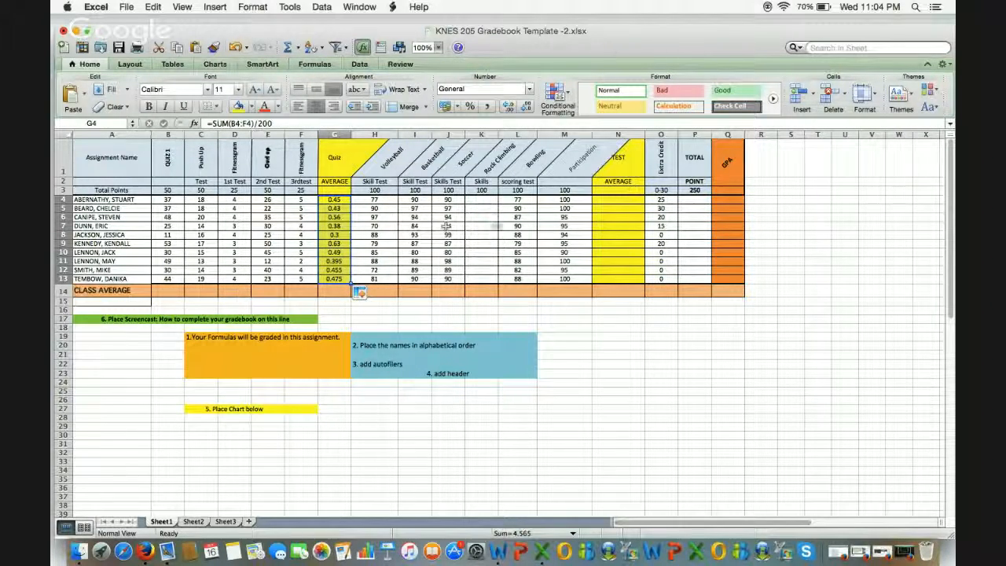
Step: Enter =SUM(H4:M4)/500 in N4 and fill it down to N13
click(604, 199)
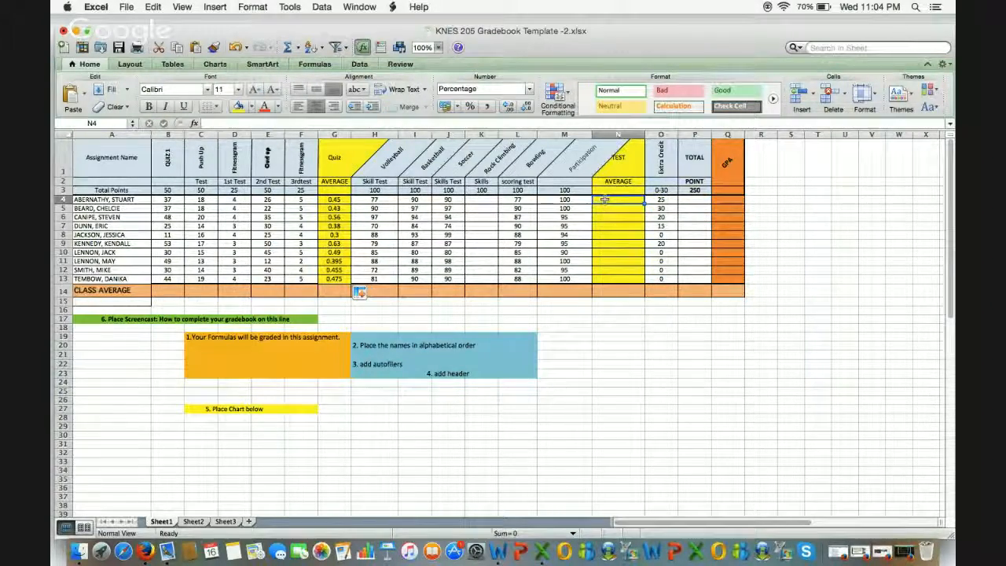
text(=SUM)
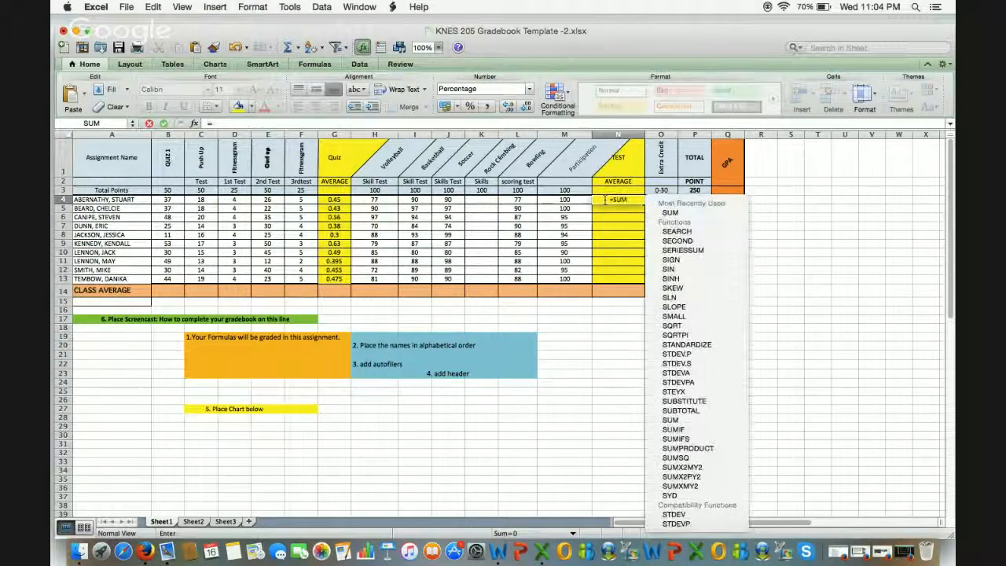
double_click(666, 213)
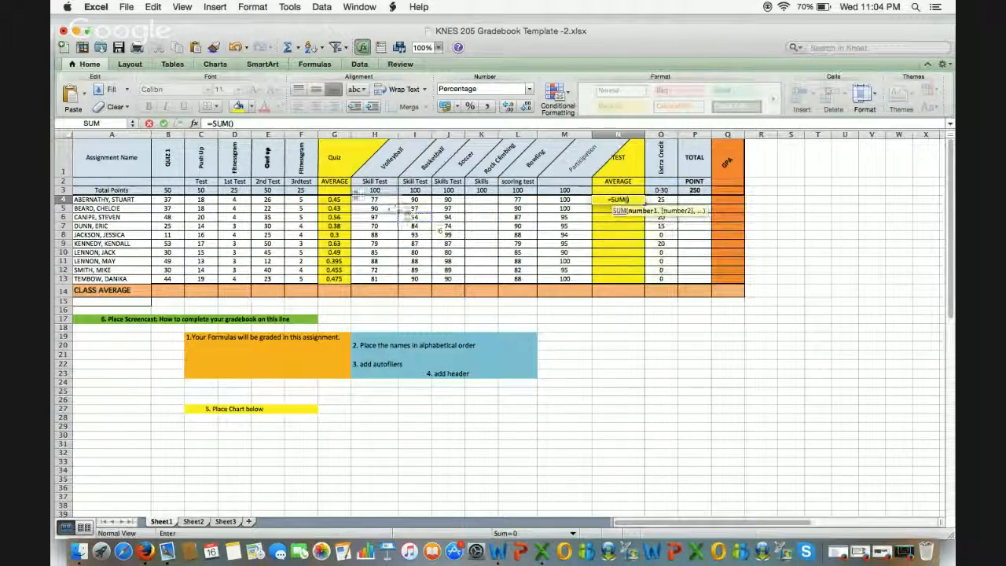
drag(375, 201, 567, 205)
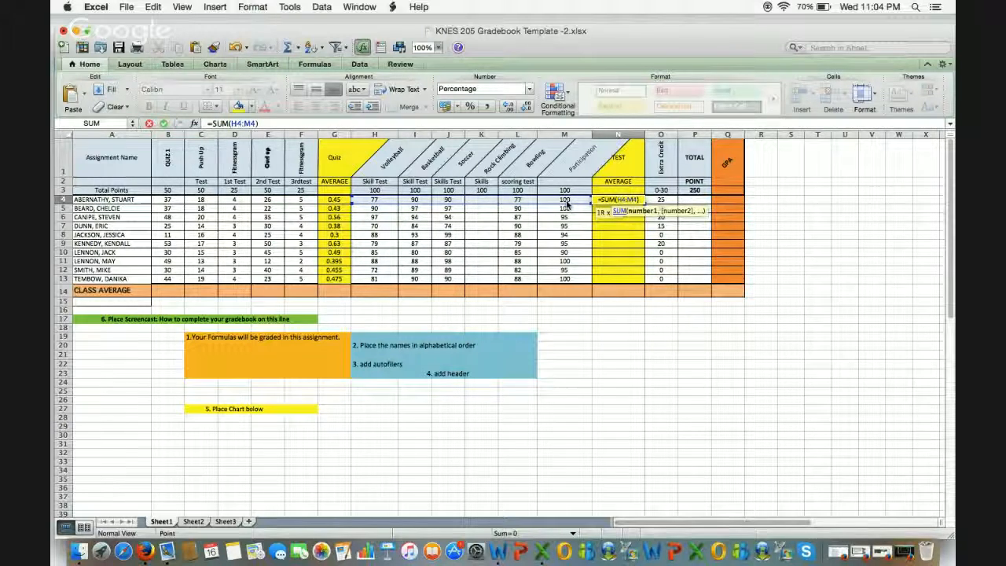
click(641, 202)
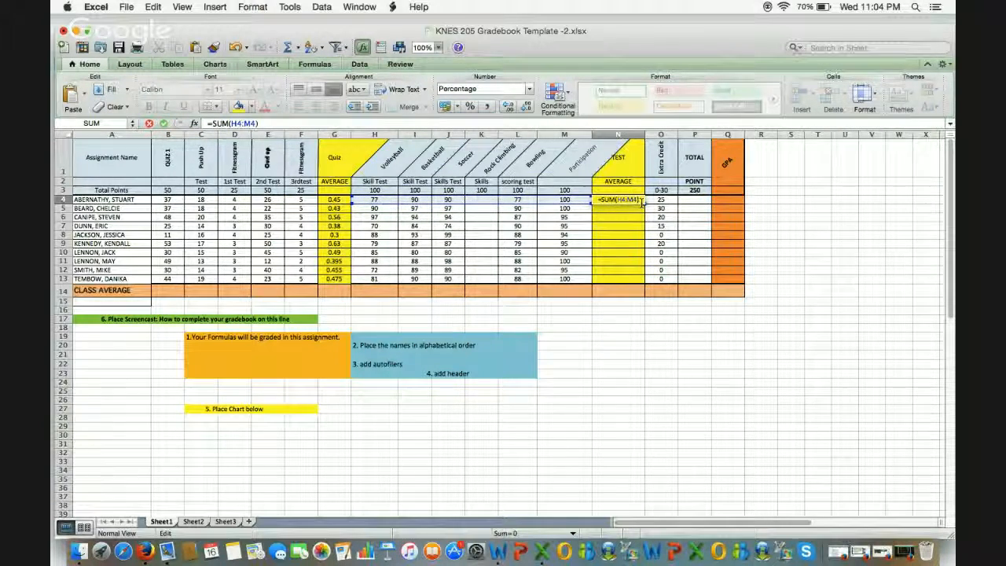
text(/5)
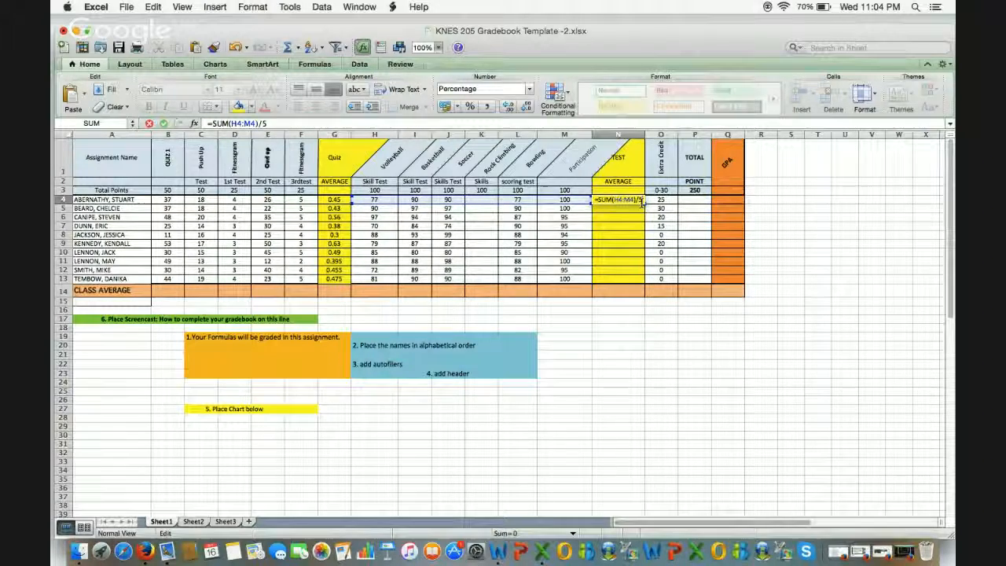
text(00)
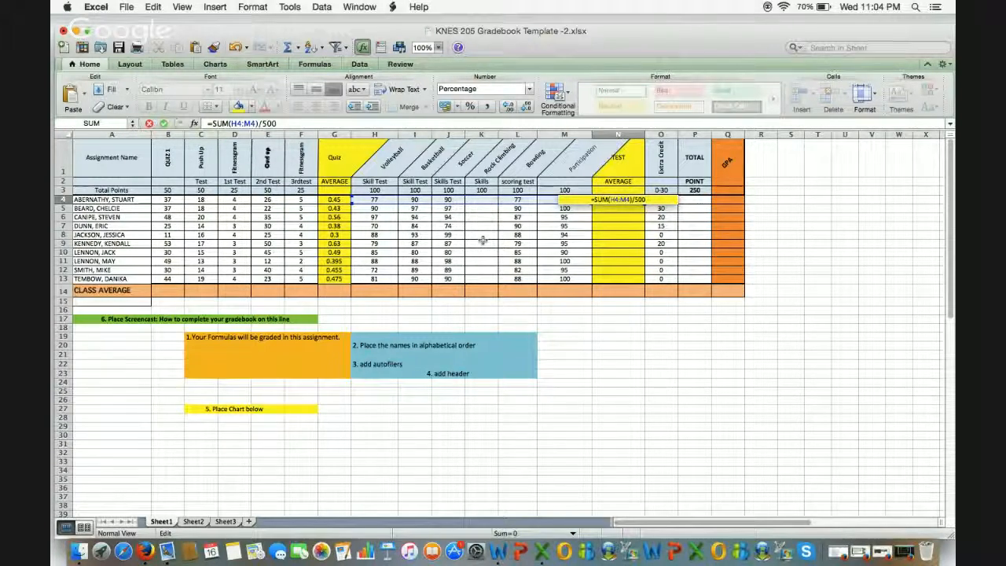
key(Return)
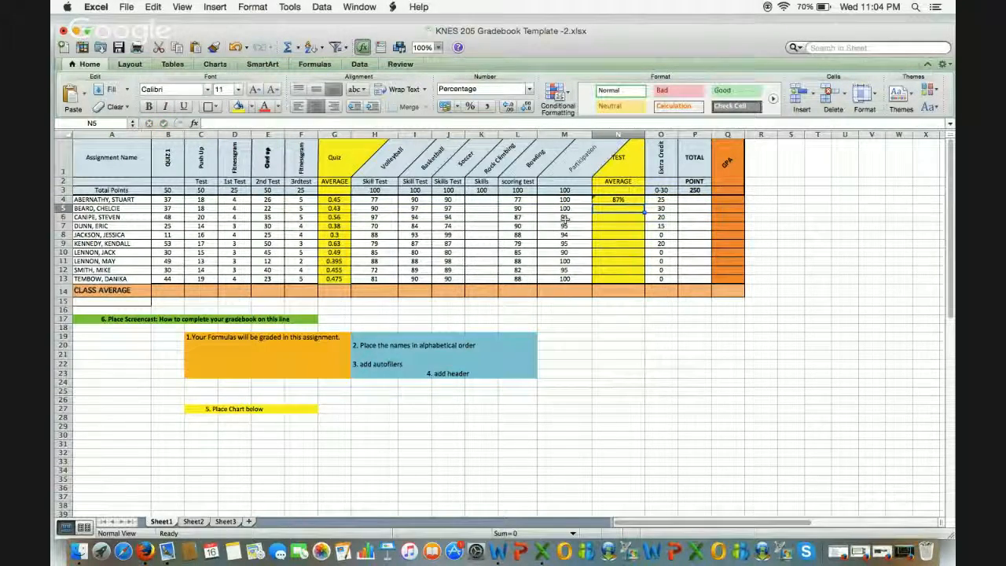
click(619, 200)
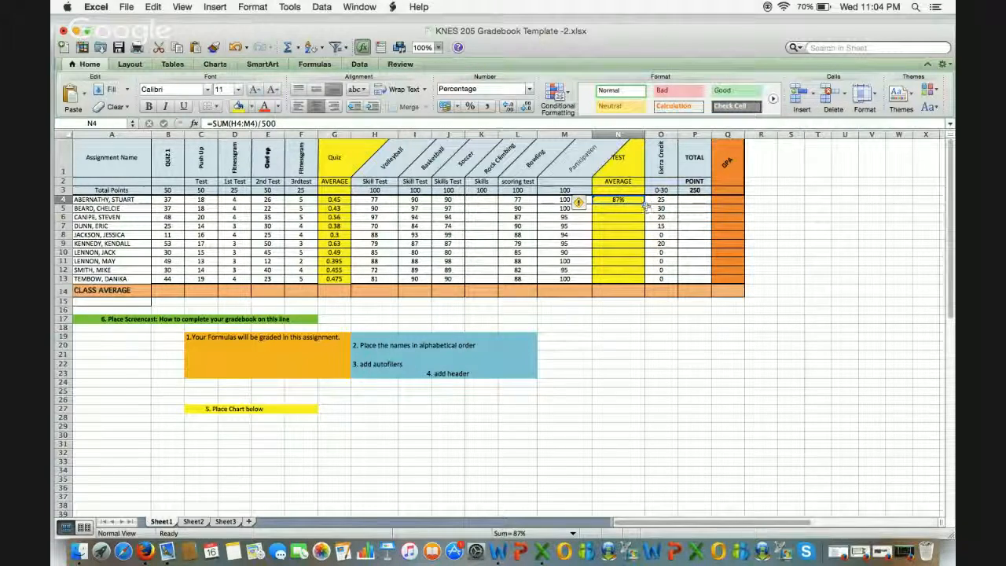
drag(643, 204, 640, 281)
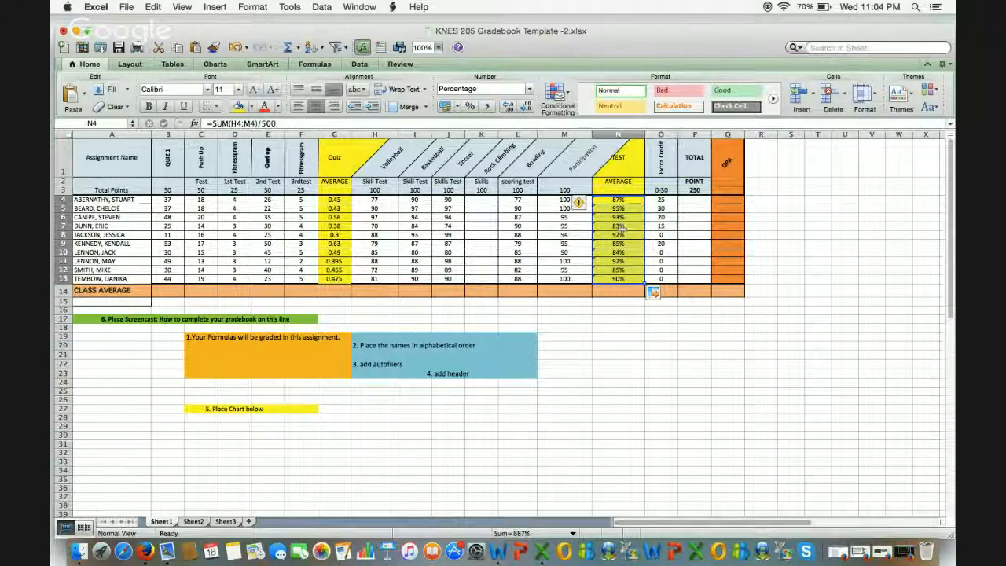
Step: Enter =SUM(B4:F4)+SUM(H4:M4) in P4 and fill it down to P13
click(687, 202)
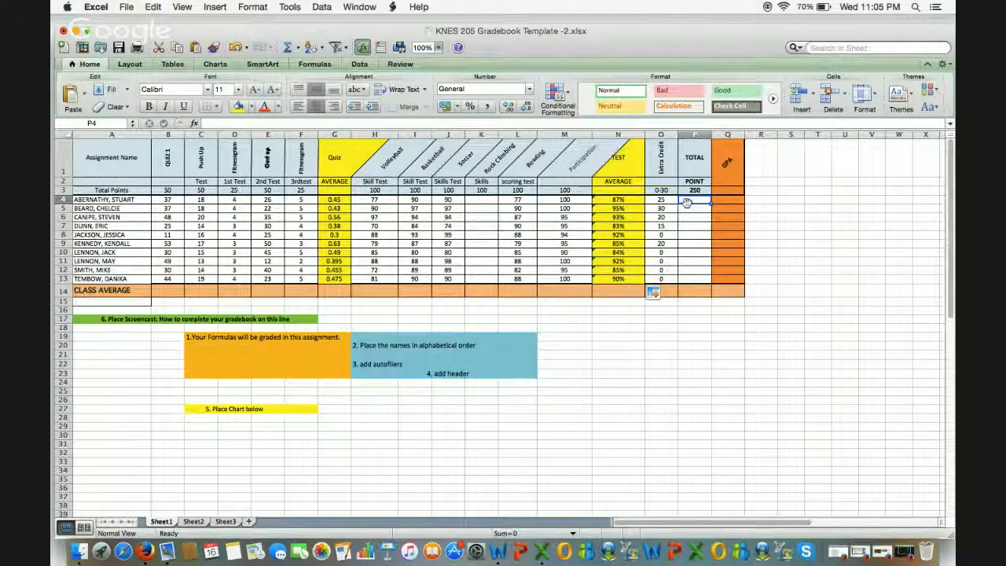
text(=)
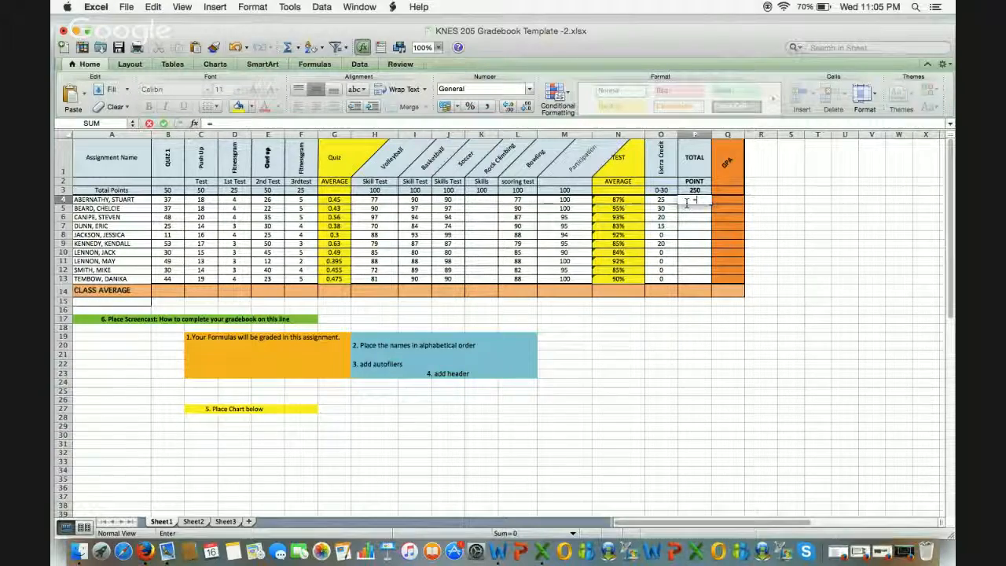
text(SUM)
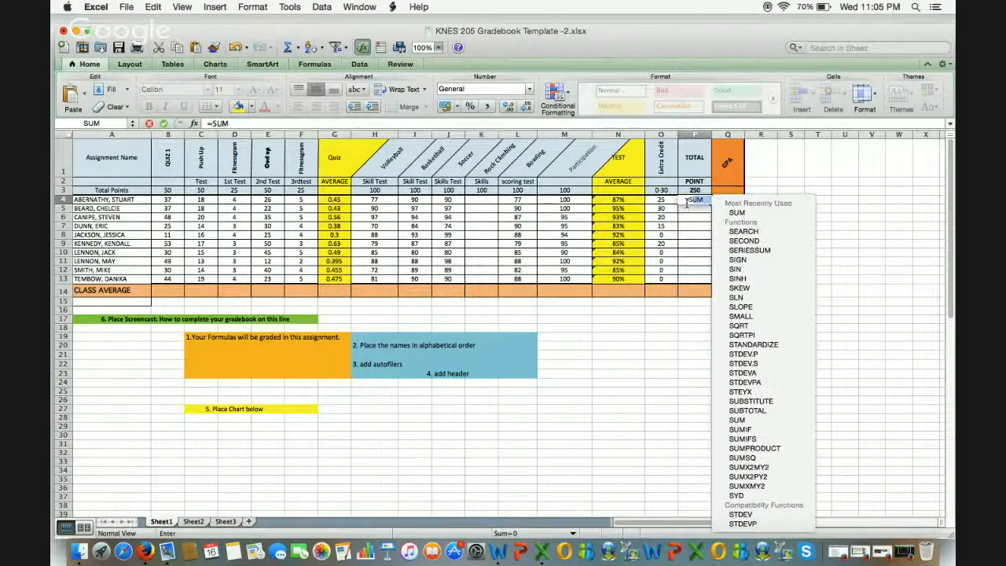
double_click(736, 213)
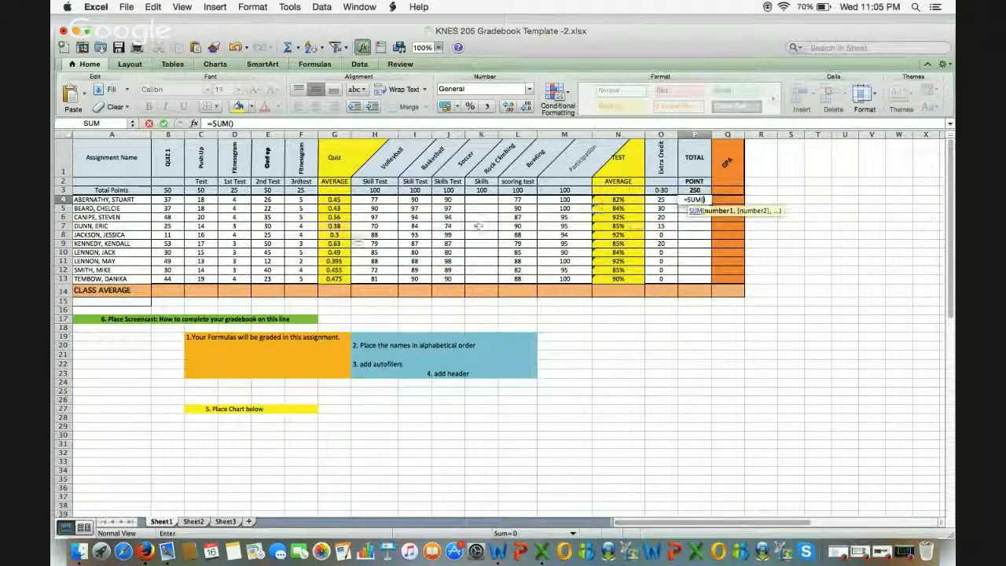
drag(255, 205, 307, 202)
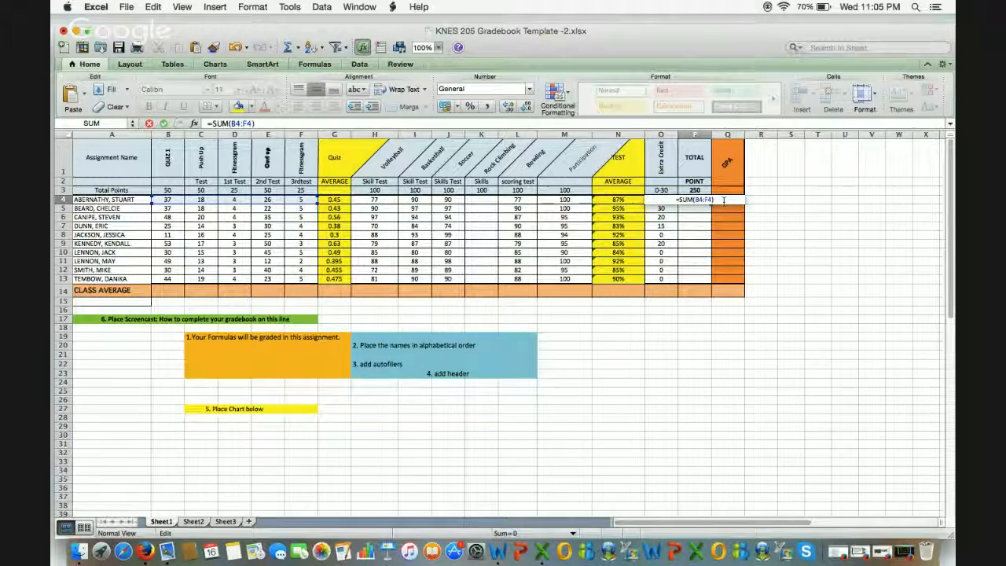
text(+SUM)
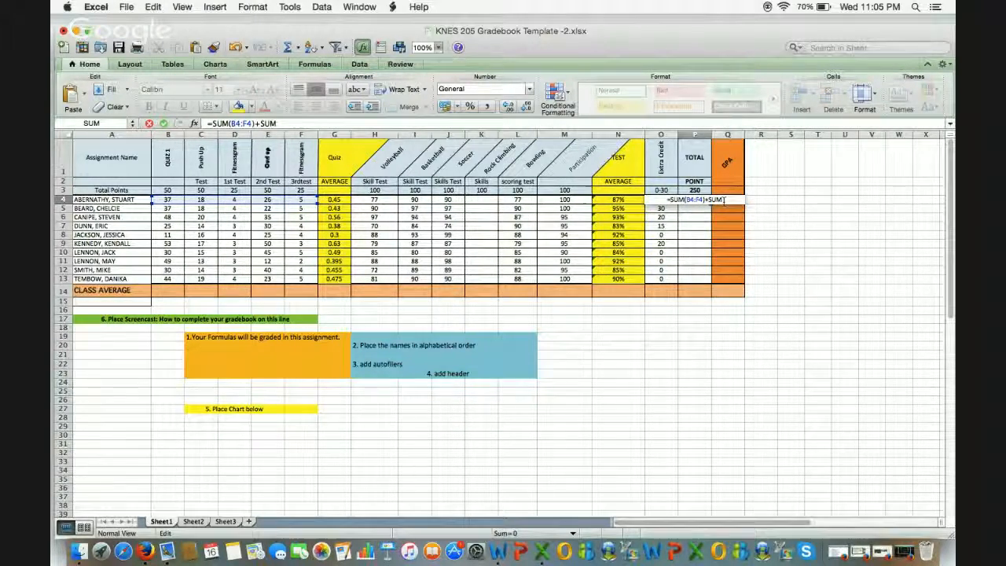
text(()
drag(374, 198, 565, 205)
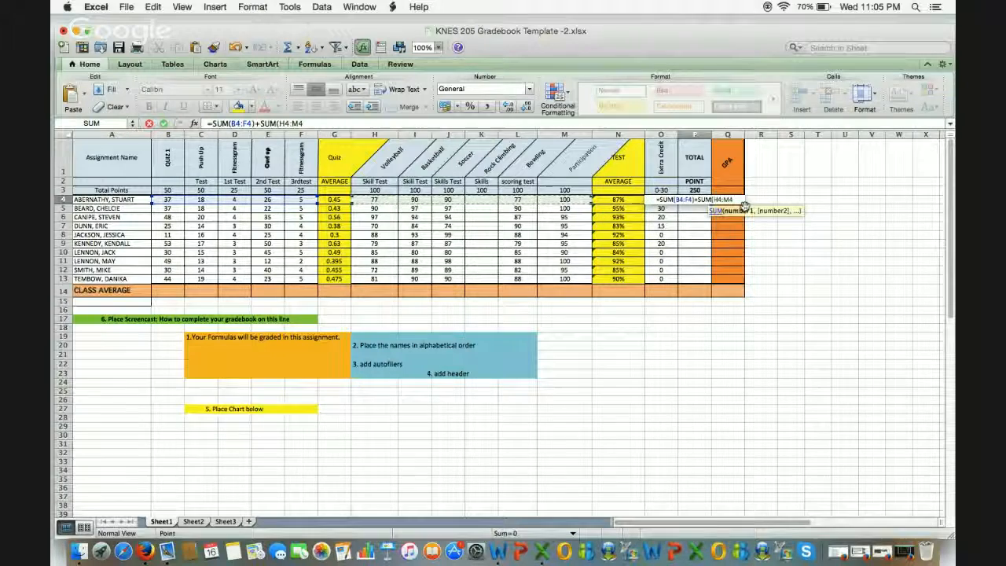
text())
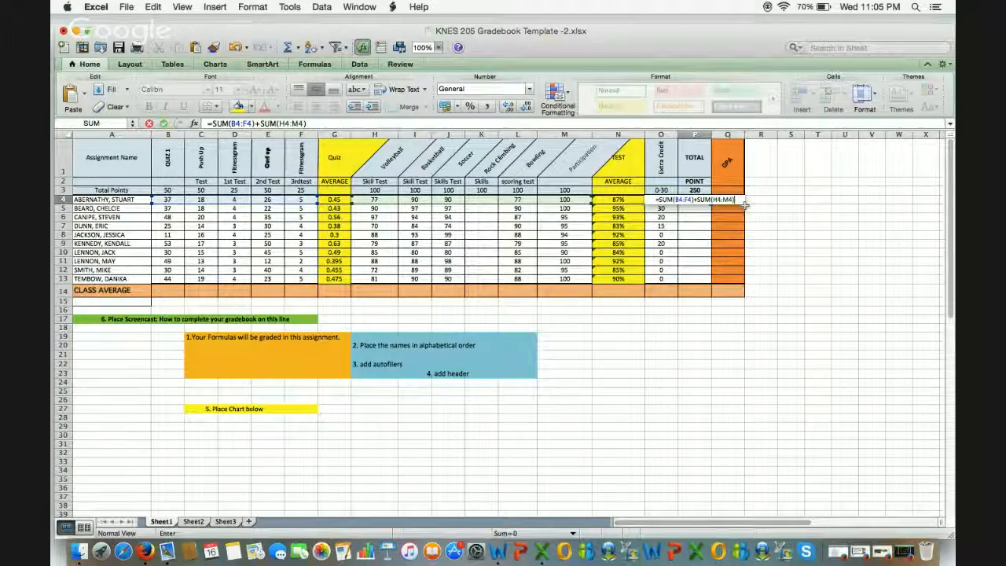
key(Return)
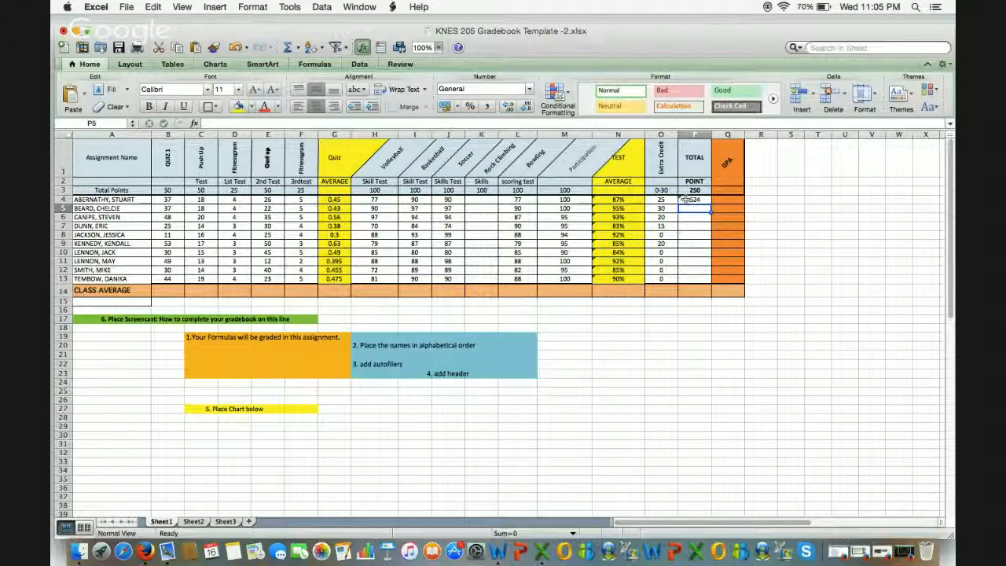
click(686, 199)
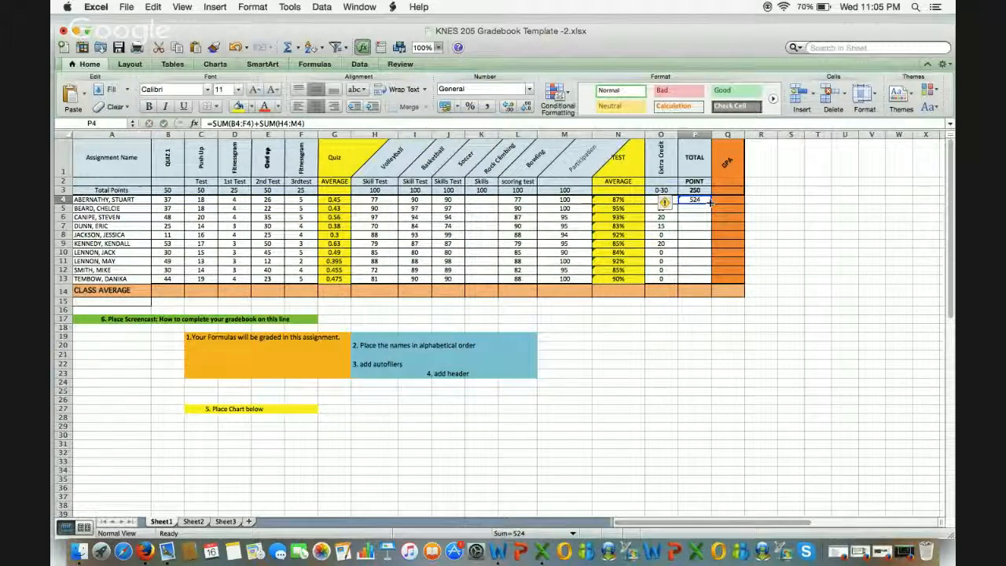
drag(710, 203, 707, 225)
drag(704, 266, 705, 281)
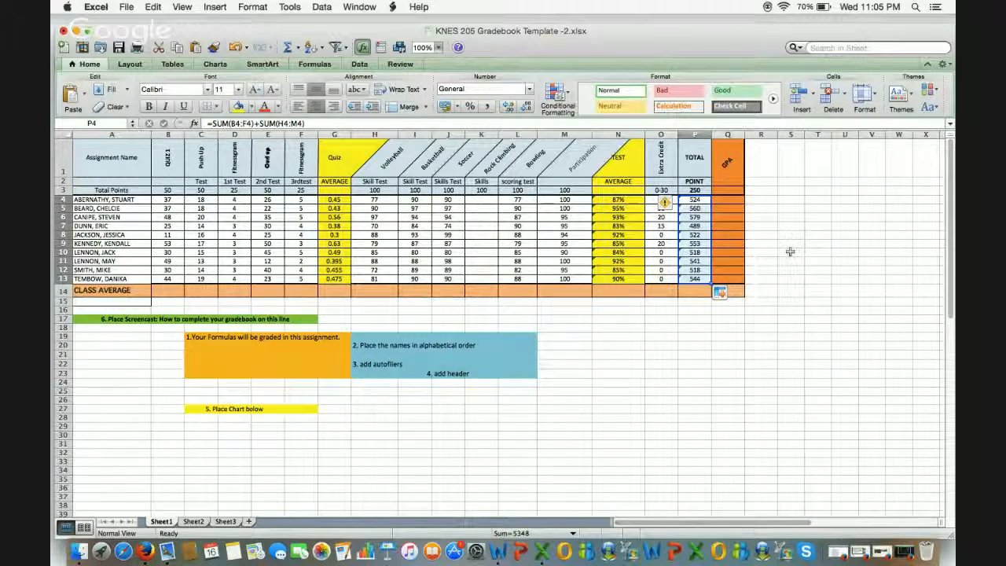
Step: AutoSum extra credit and total O4:P4 into Q4, then divide it by 700
click(723, 198)
click(668, 202)
drag(673, 202, 693, 202)
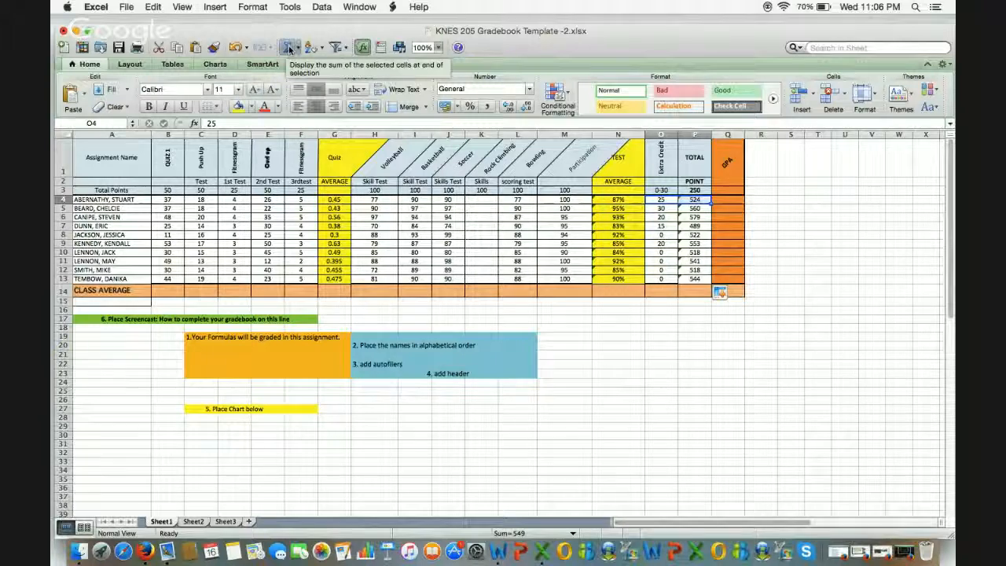
click(288, 49)
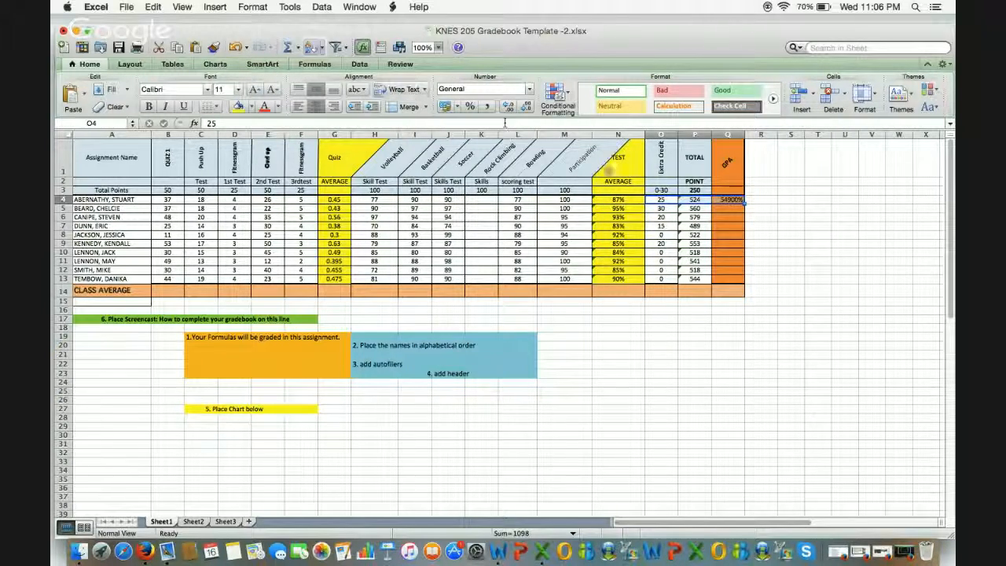
click(735, 198)
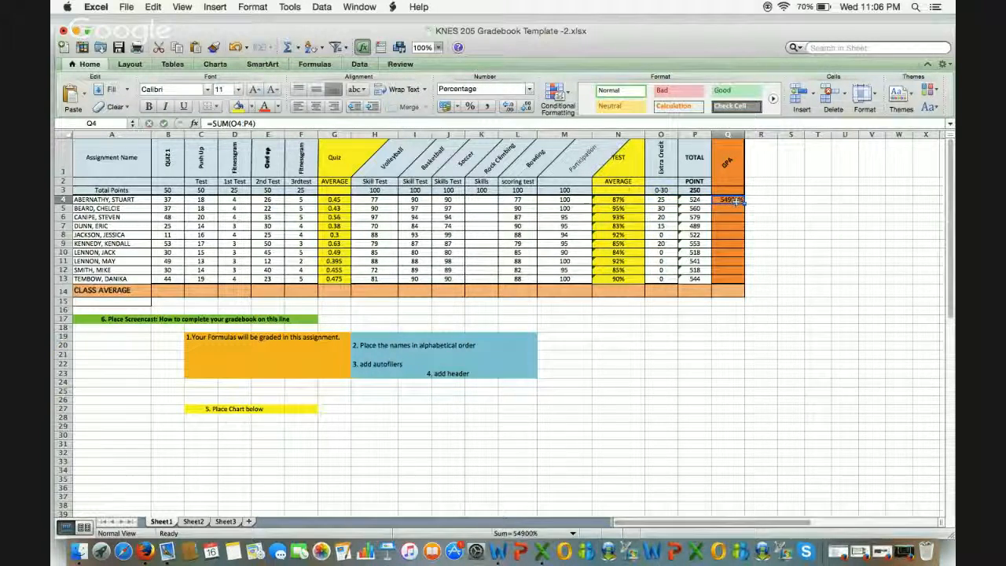
double_click(735, 201)
drag(734, 200, 753, 201)
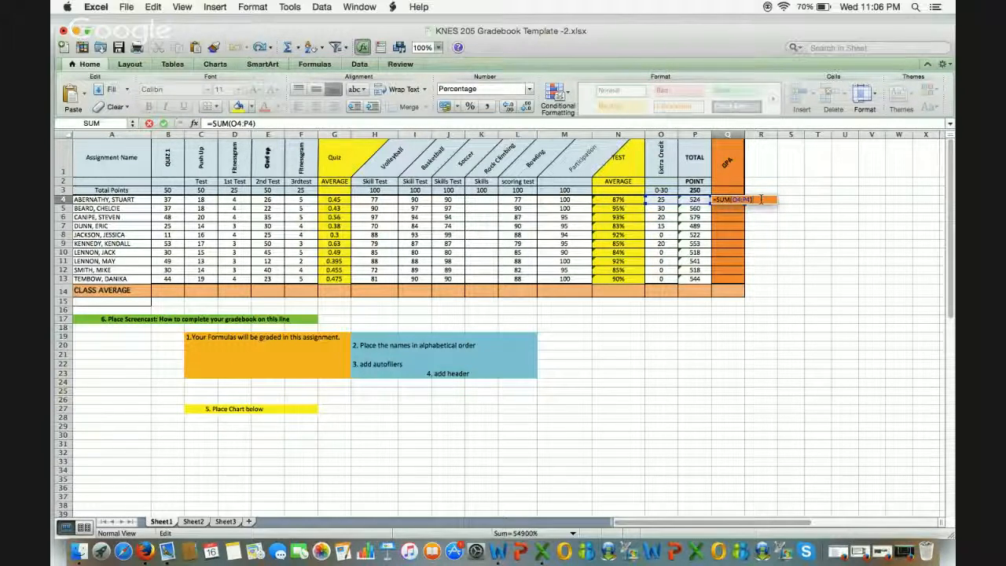
text(/700)
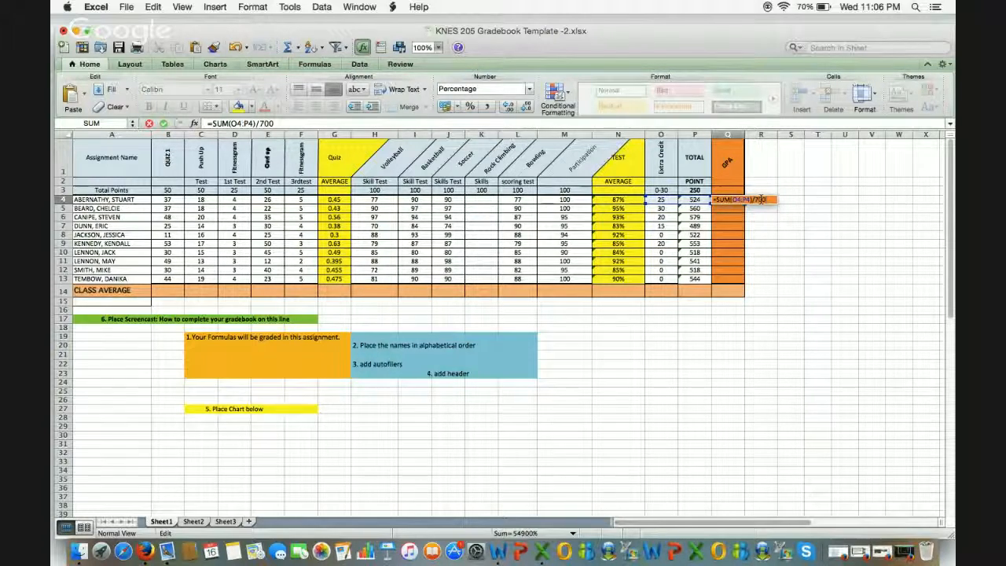
key(Return)
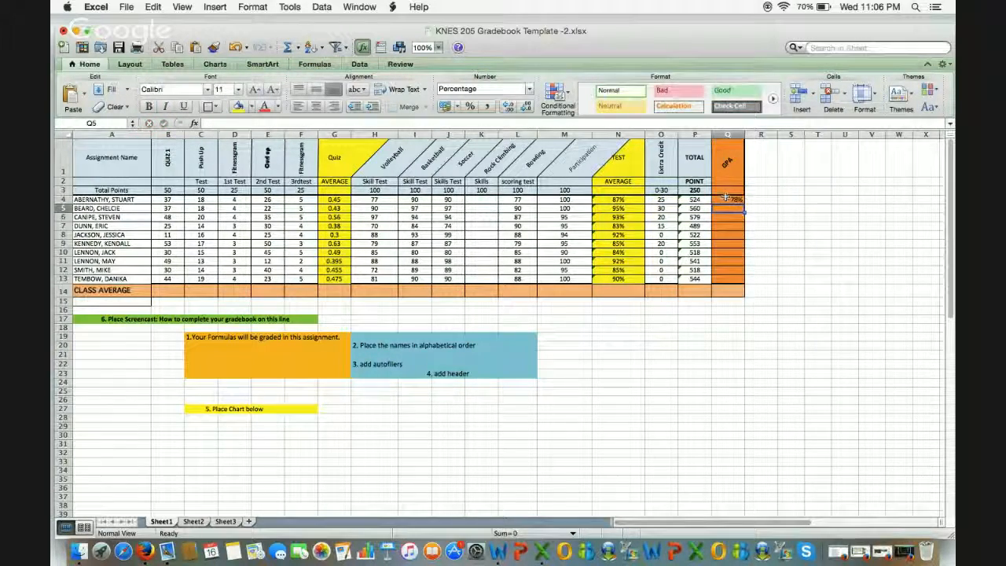
Step: Copy the Q4 GPA formula down to Q13
click(728, 198)
drag(742, 204, 742, 234)
drag(739, 273, 741, 281)
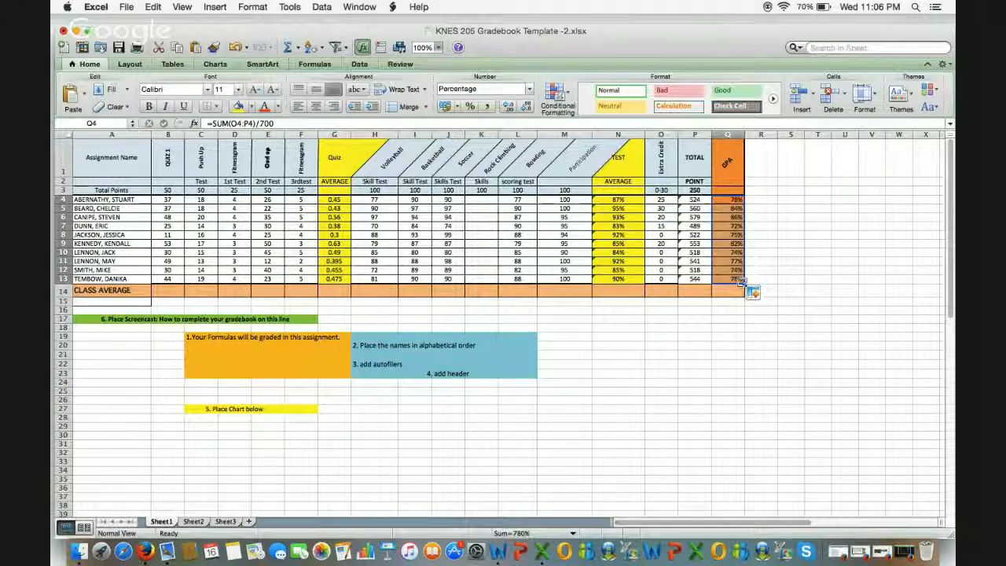
click(819, 251)
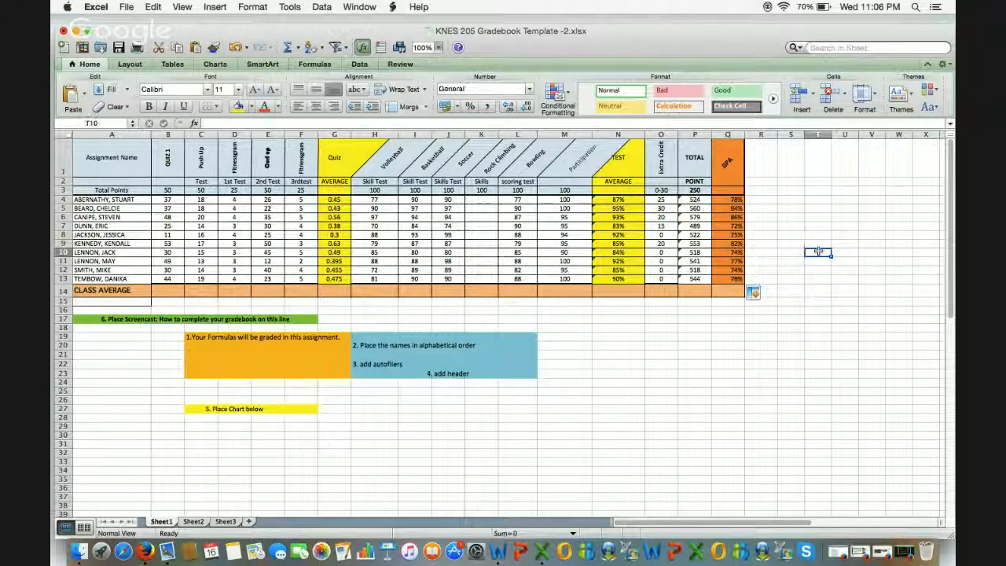
Step: Confirm Q4 stays in Percentage format, then select the first-quiz scores in column B
click(727, 200)
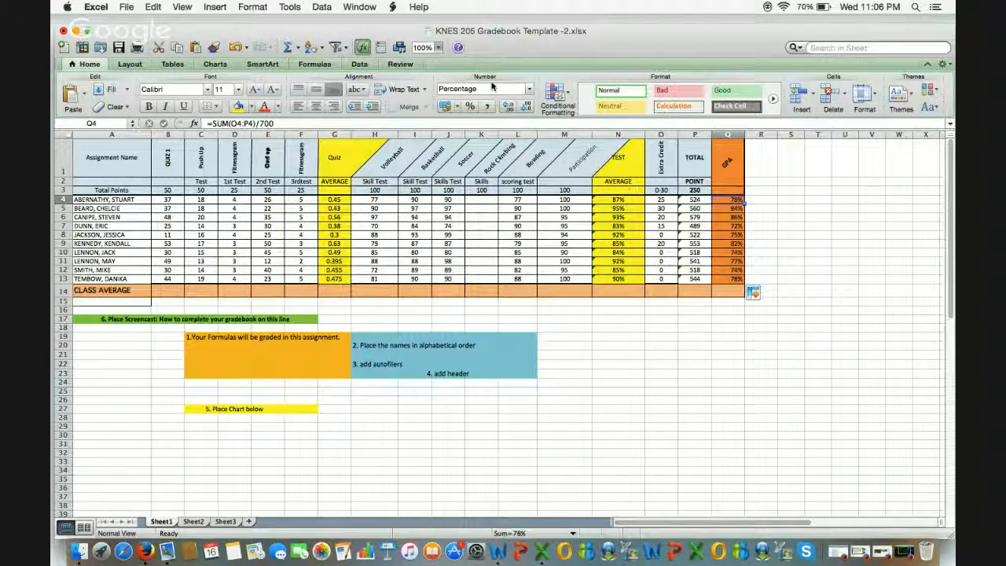
click(531, 89)
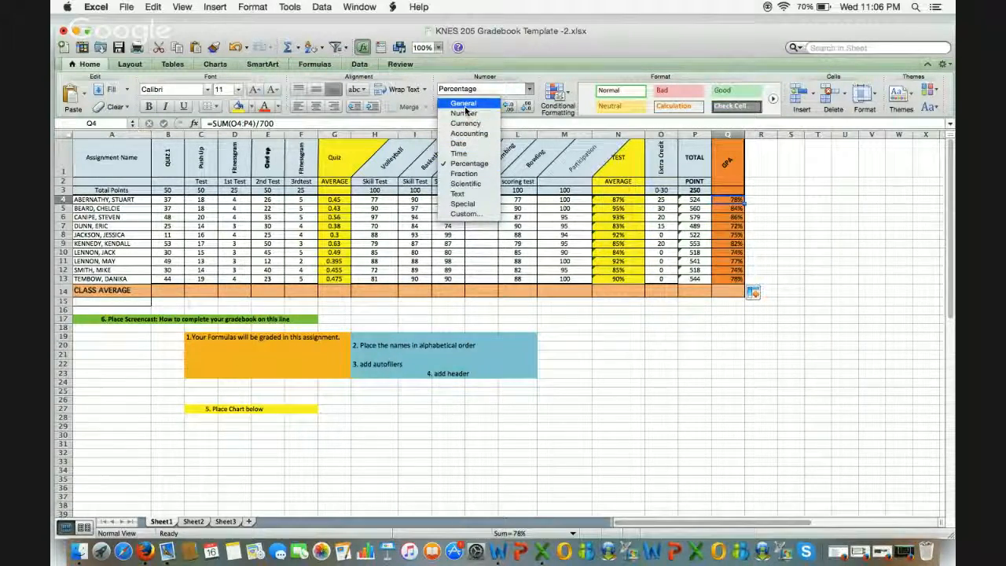
click(820, 261)
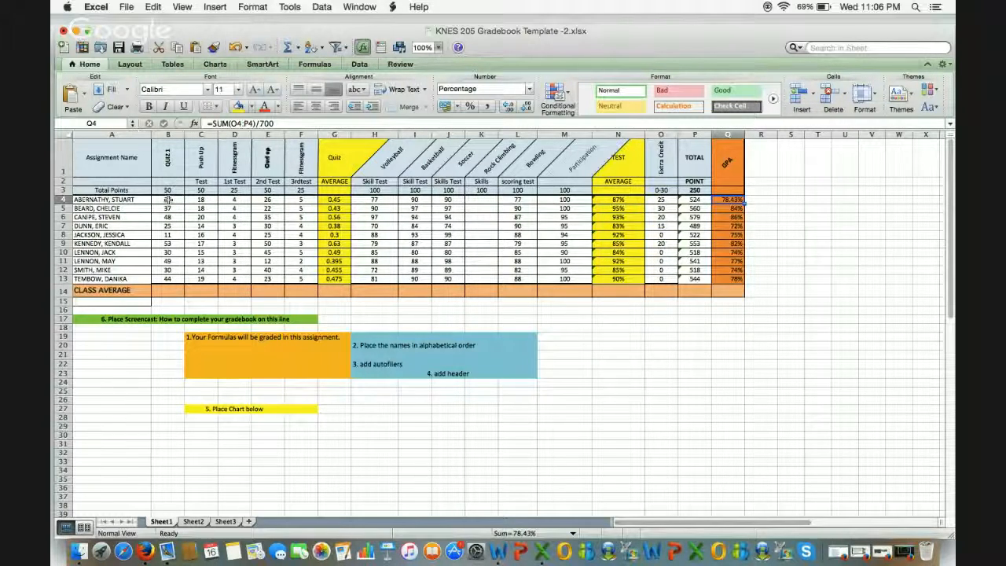
drag(167, 200, 168, 280)
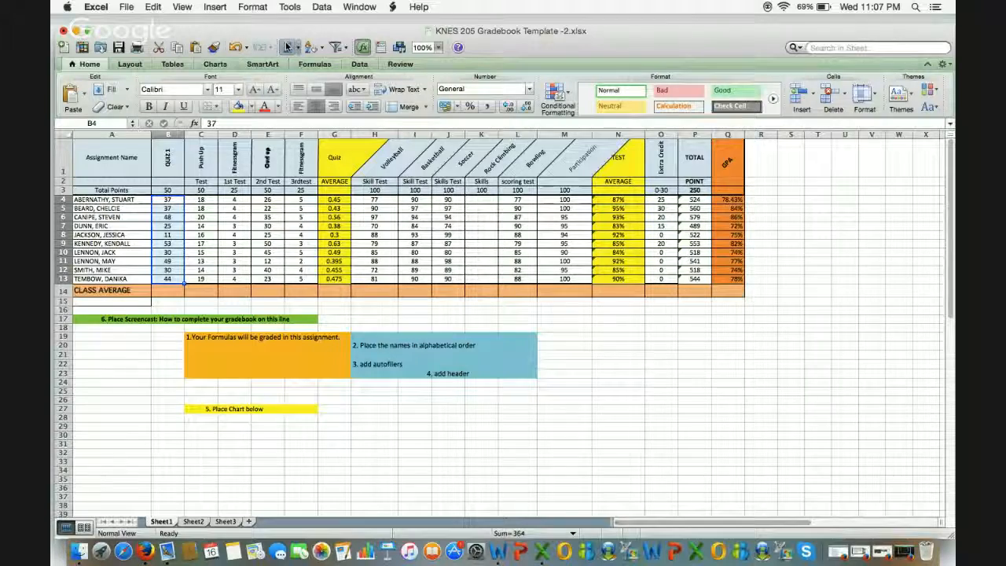
Step: Make B14 =SUM(B4:B13)/10 and copy it across row 14 to Q14
click(179, 290)
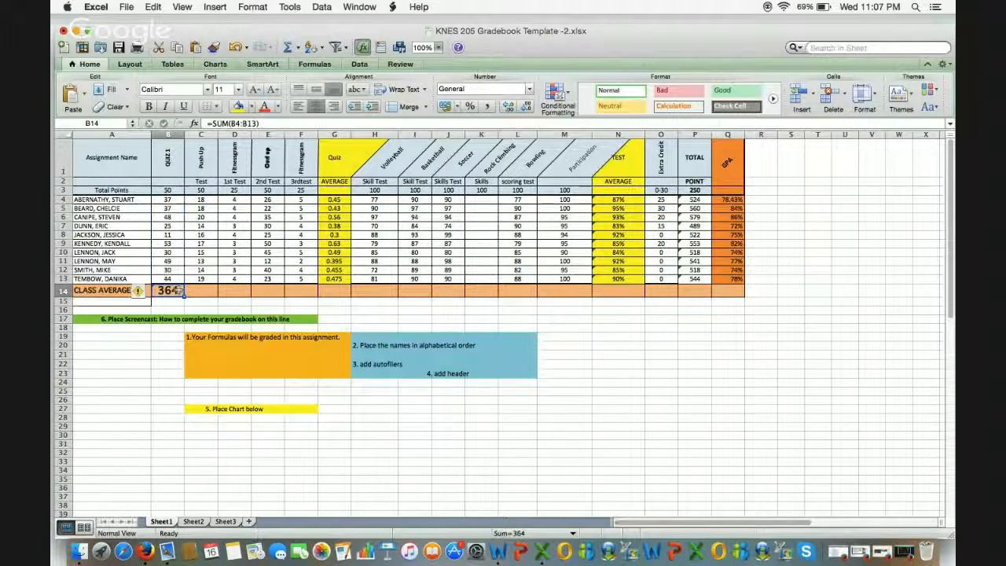
key(BackSpace)
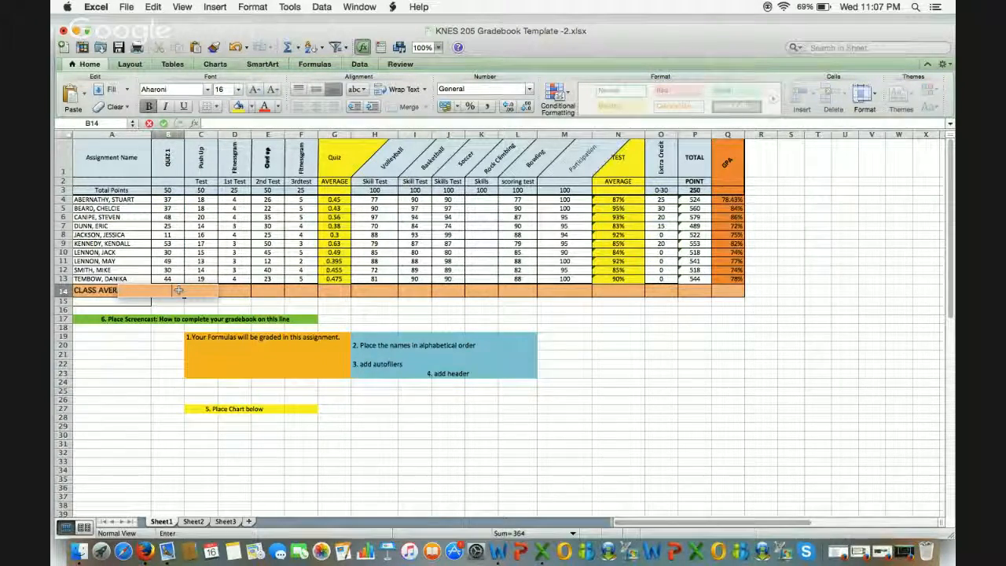
key(super+z)
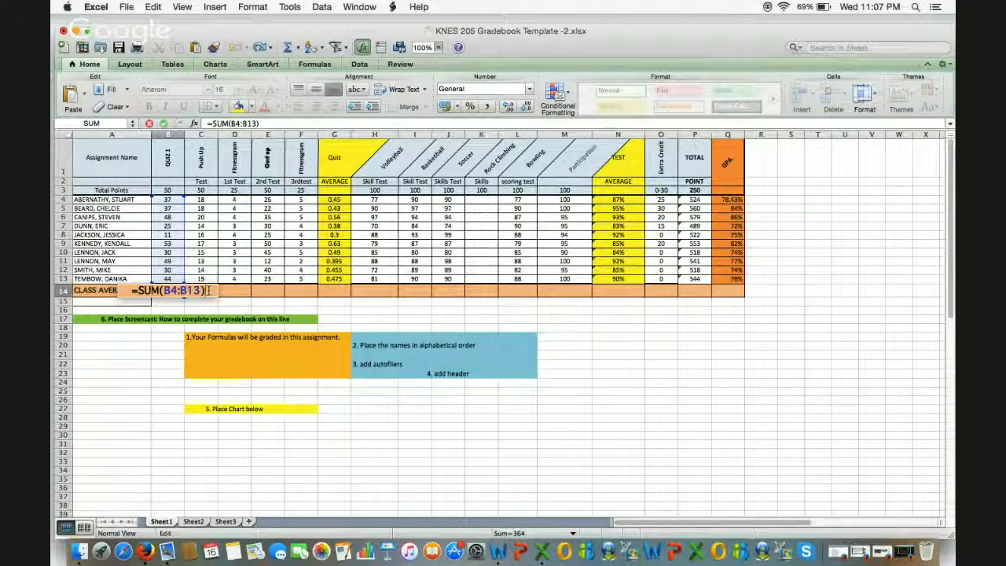
text(/10)
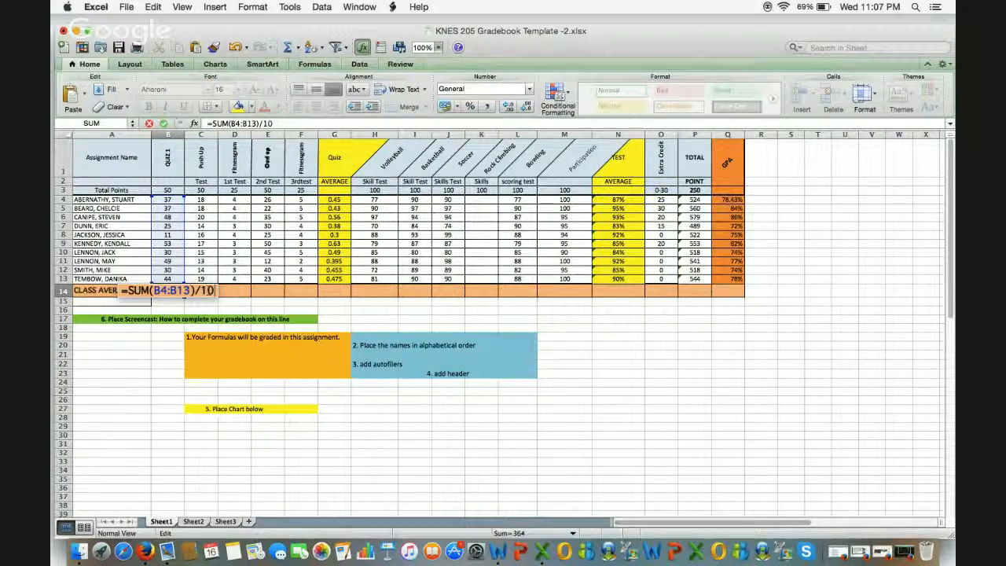
key(Return)
click(173, 291)
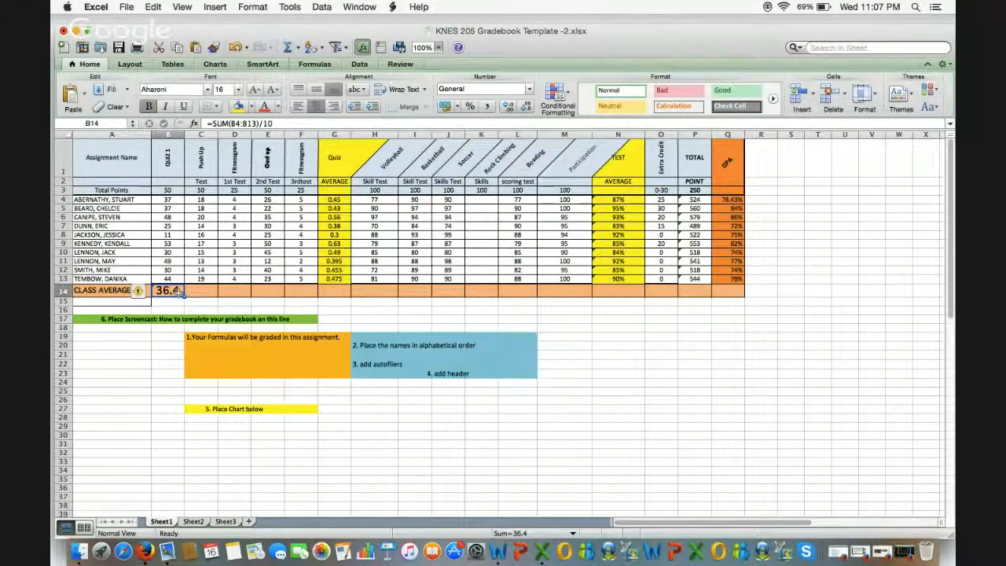
drag(179, 292, 737, 291)
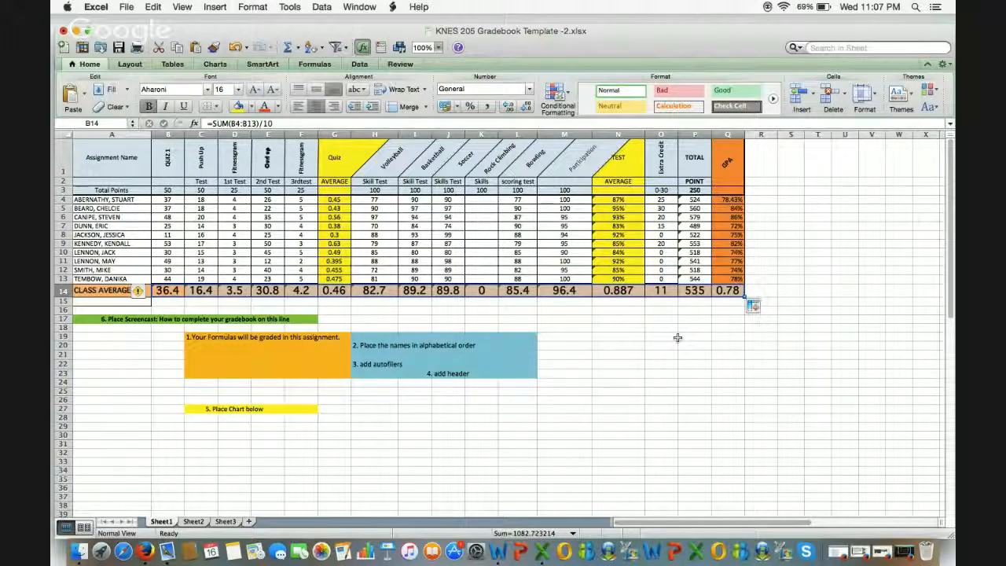
click(740, 357)
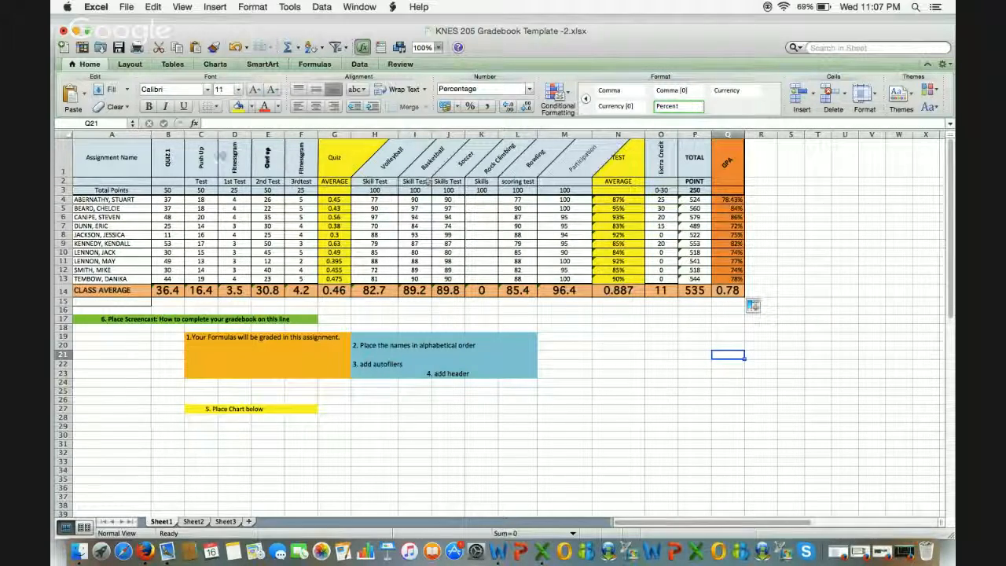
Step: Select the gradebook table A1:Q14 and browse the Format menu without changing anything
click(97, 161)
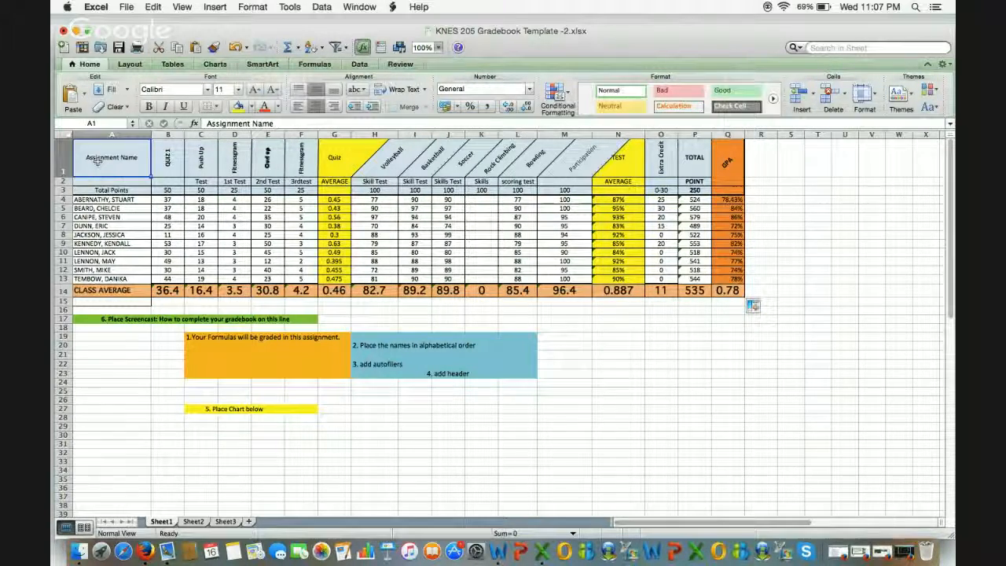
drag(97, 160, 721, 291)
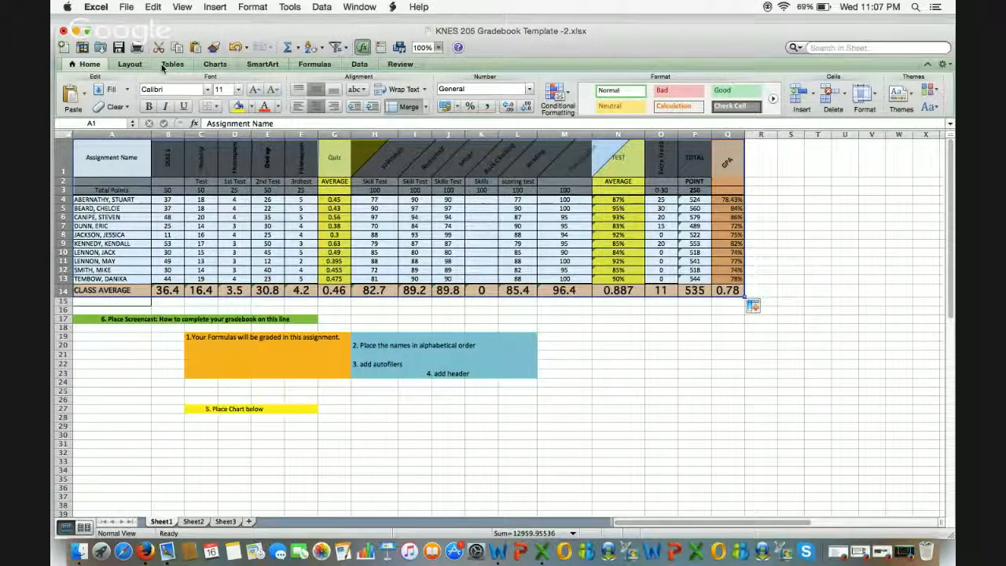
click(260, 7)
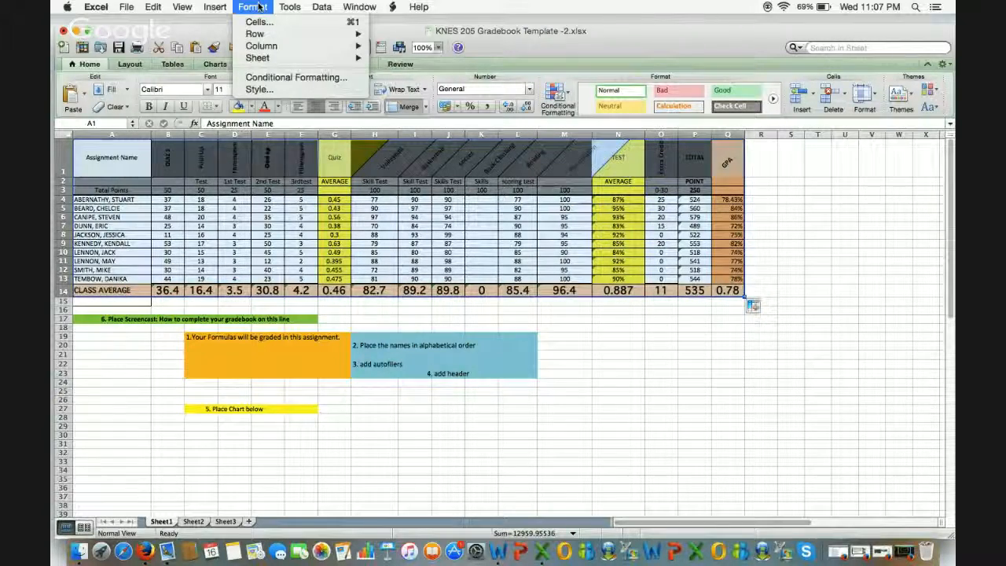
click(259, 7)
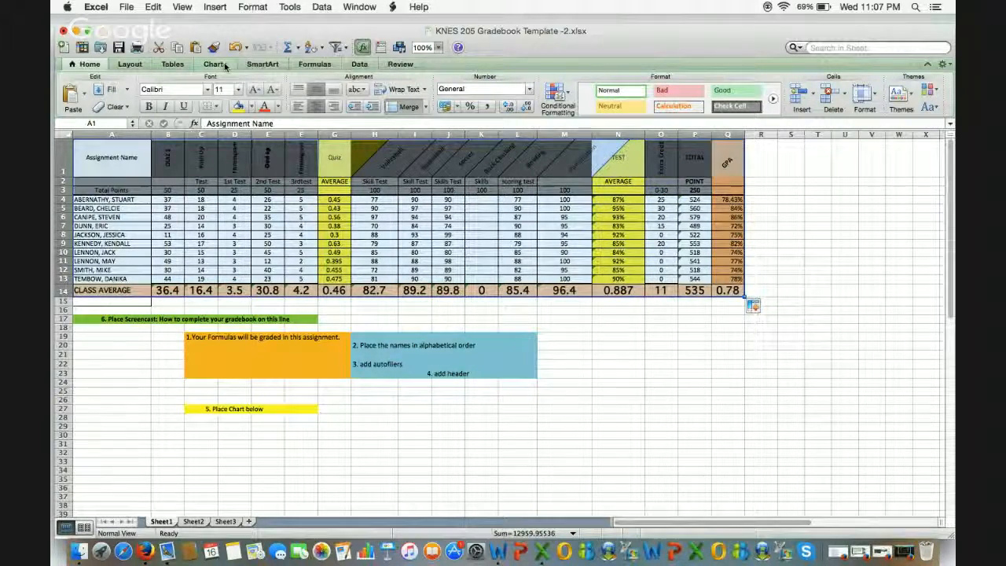
click(269, 7)
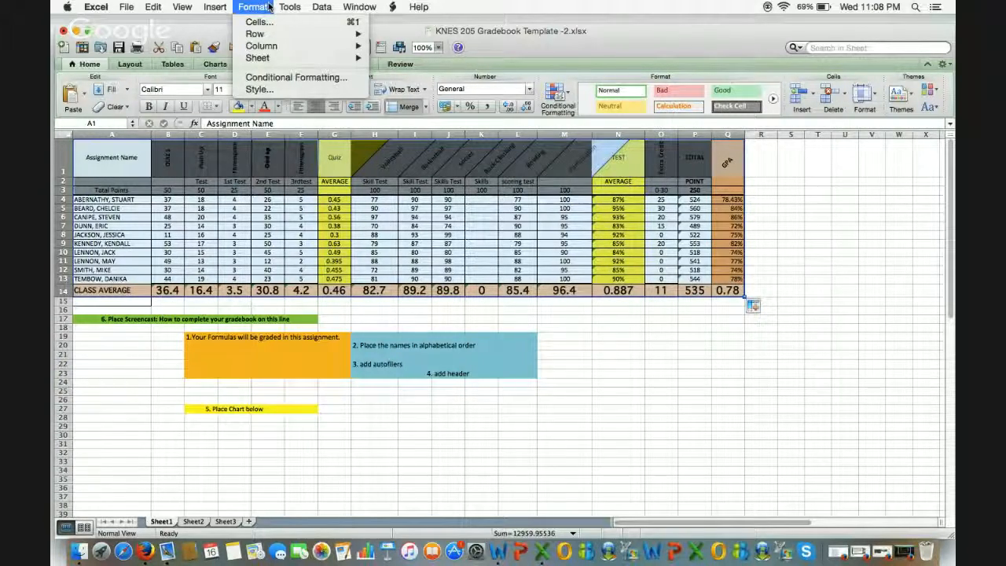
mouse_move(254, 35)
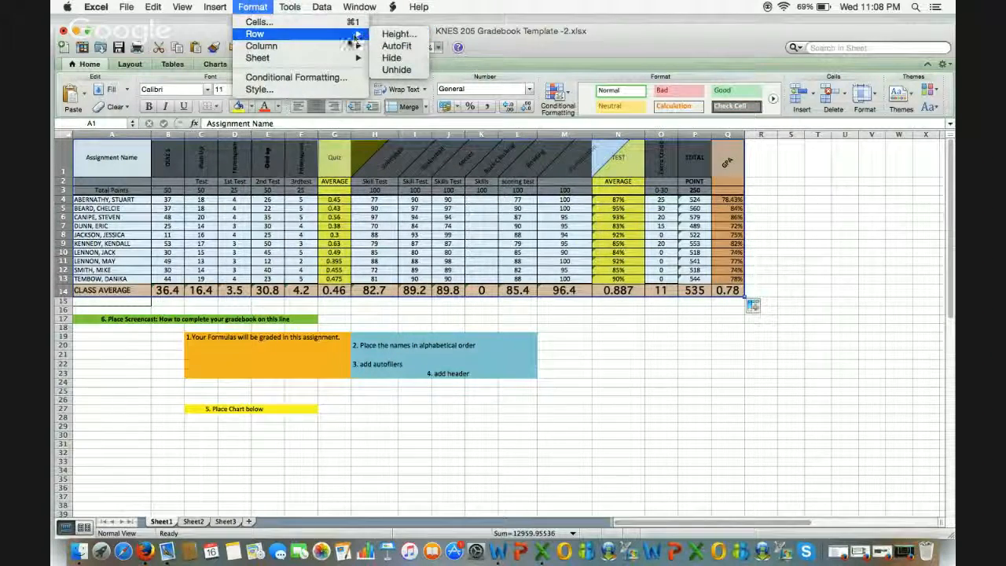
mouse_move(347, 46)
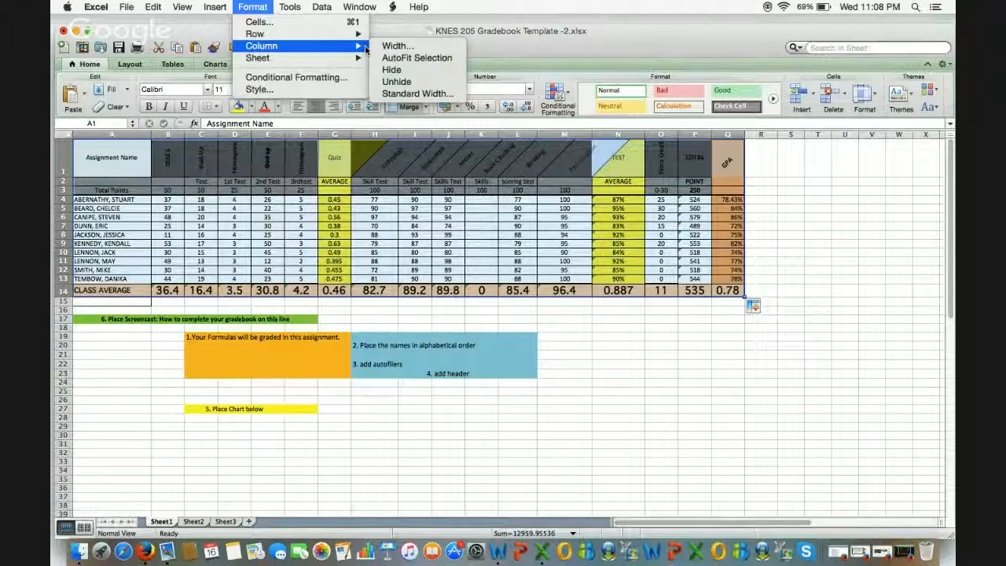
click(265, 6)
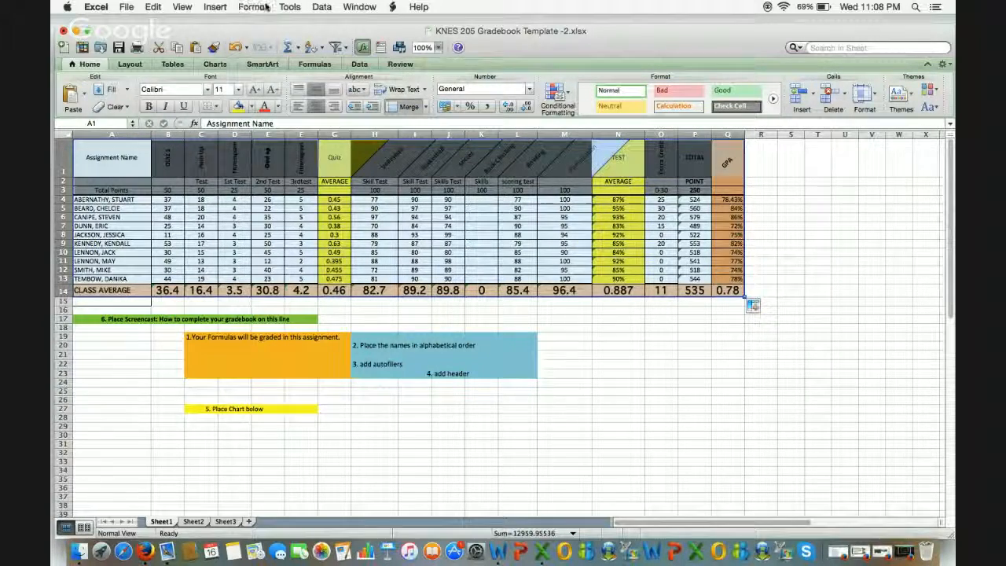
Step: Apply All Borders to the selected table
click(218, 108)
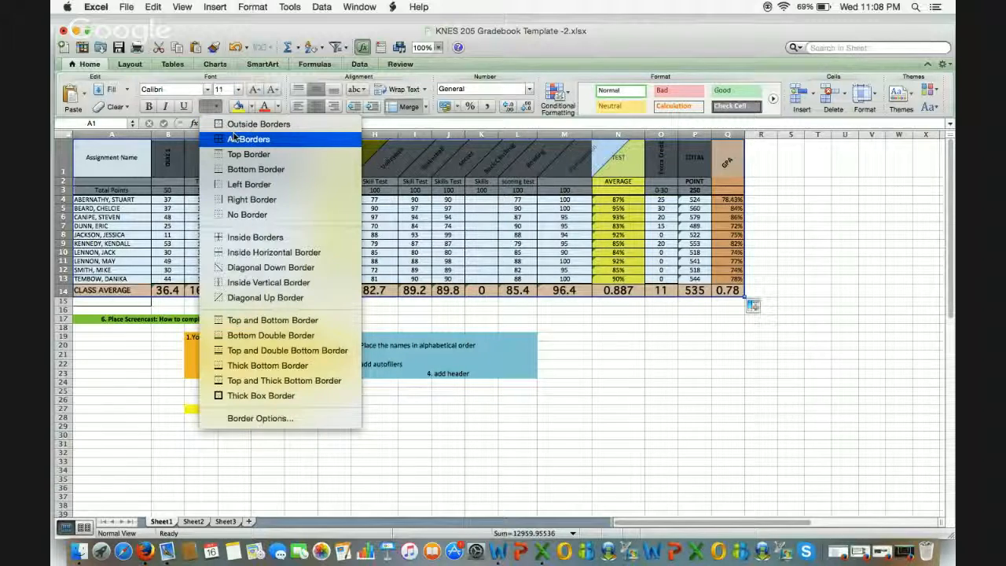
click(233, 139)
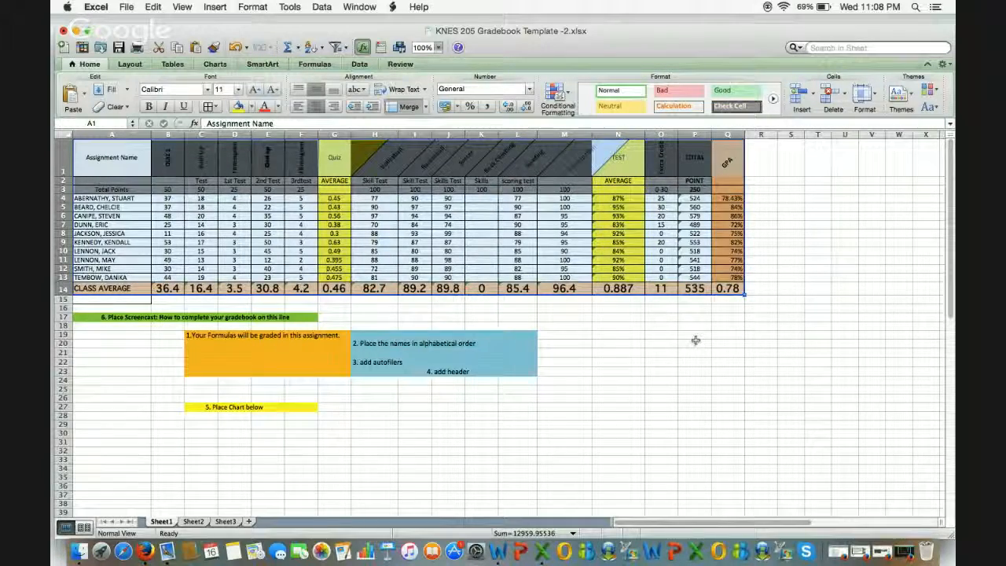
click(696, 340)
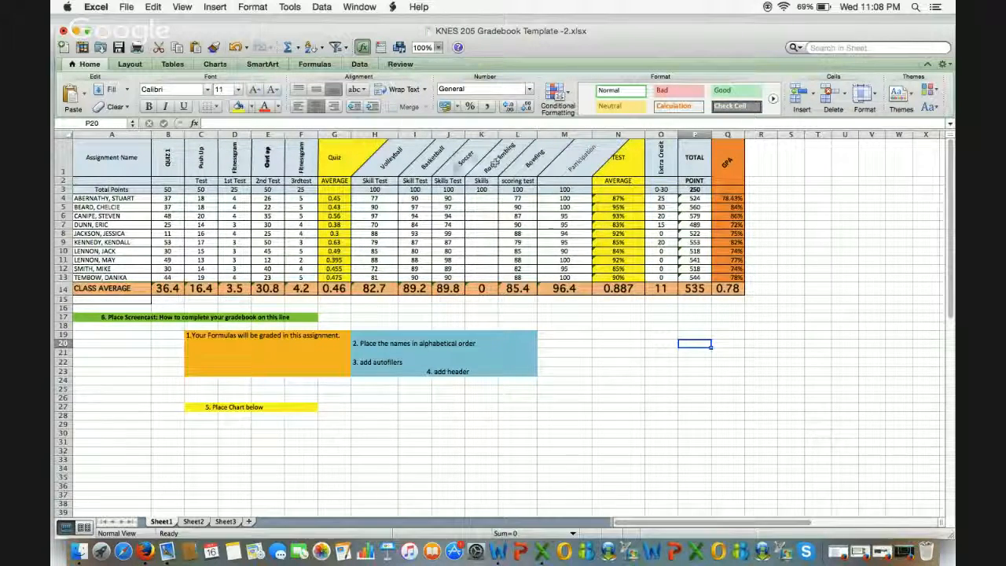
Step: Check the font colour palette on J1, then select column H's Volleyball header and scores
click(461, 164)
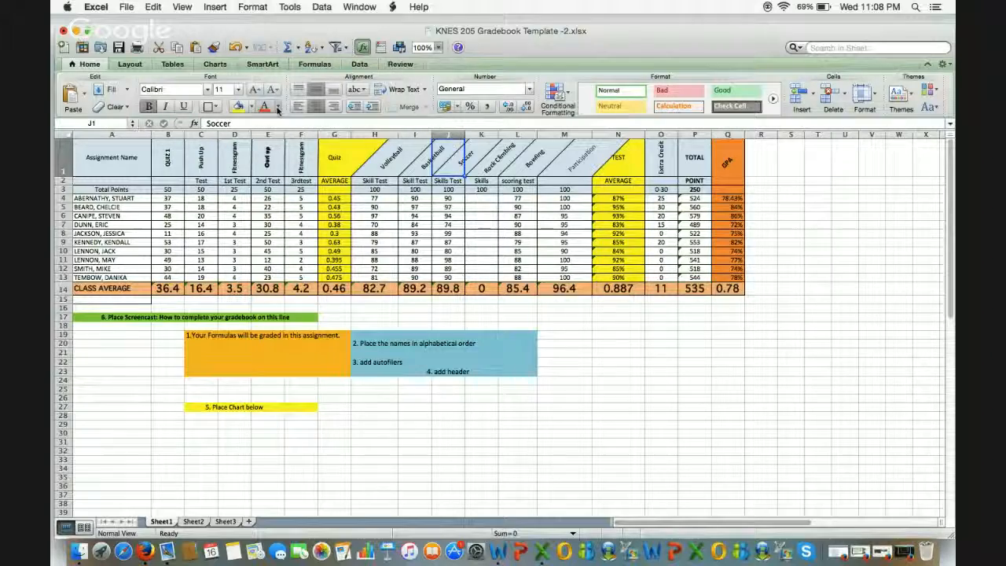
click(277, 107)
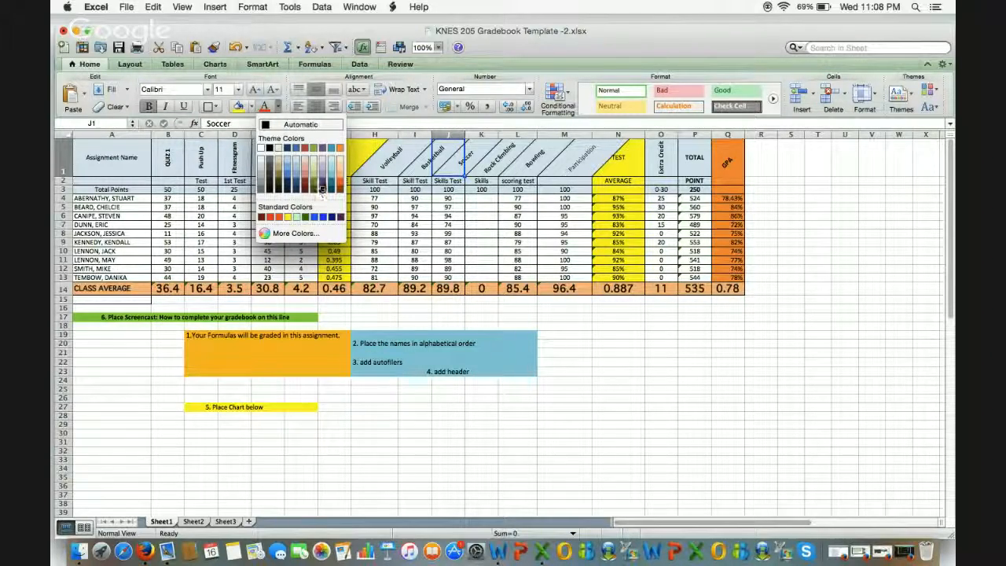
click(253, 107)
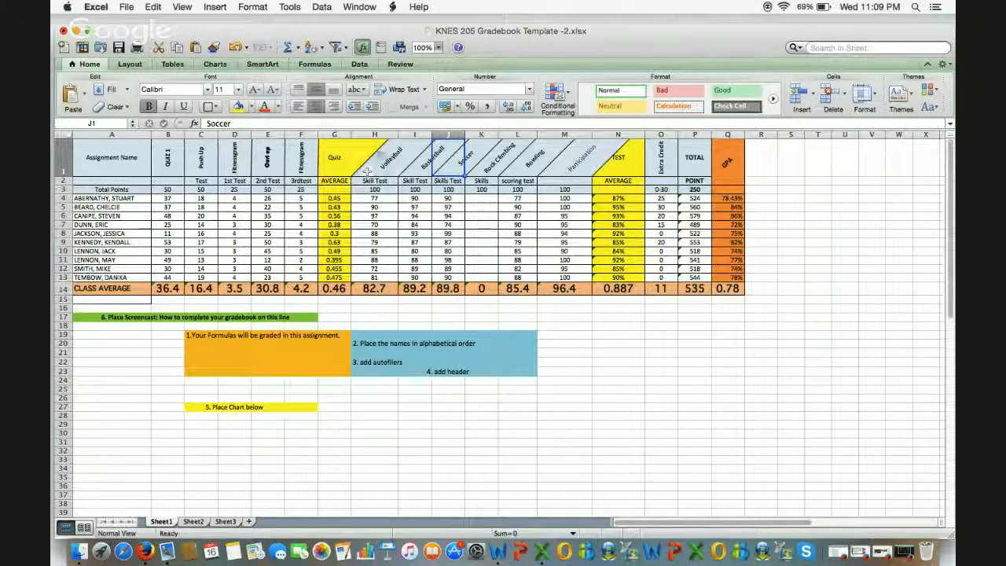
drag(395, 157, 380, 289)
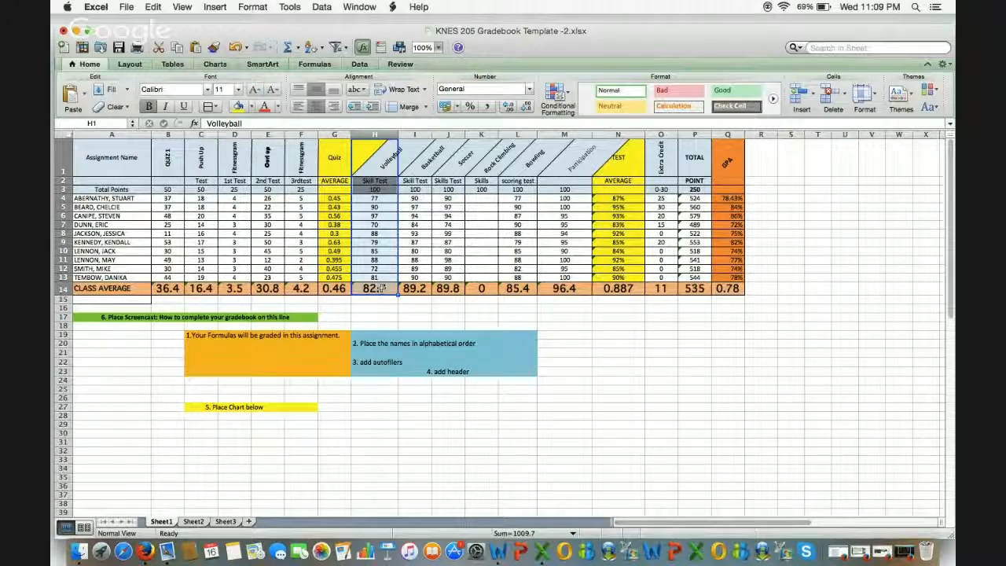
Step: Insert a clustered column chart of the Volleyball Skill Test scores and move it below the table
click(215, 64)
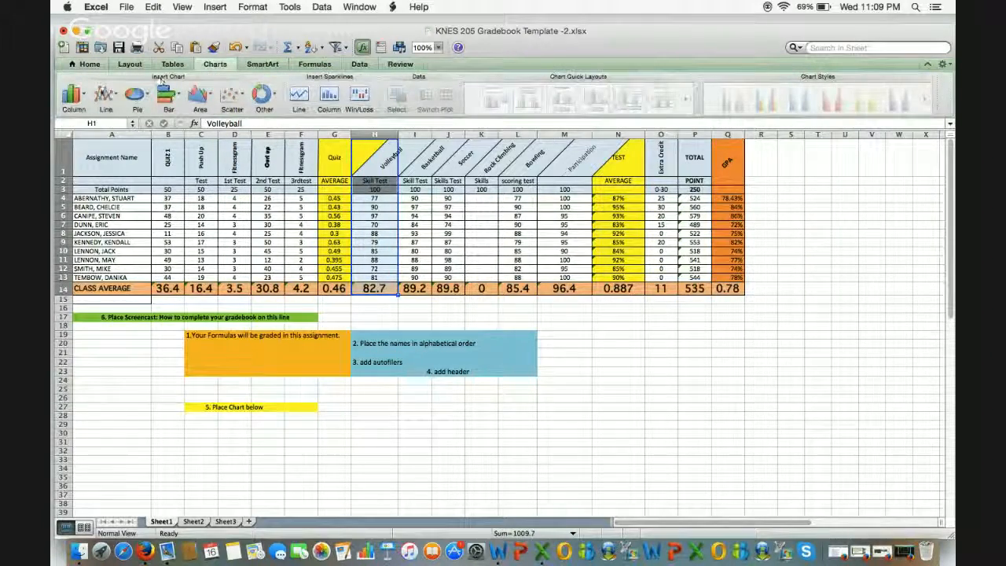
click(73, 94)
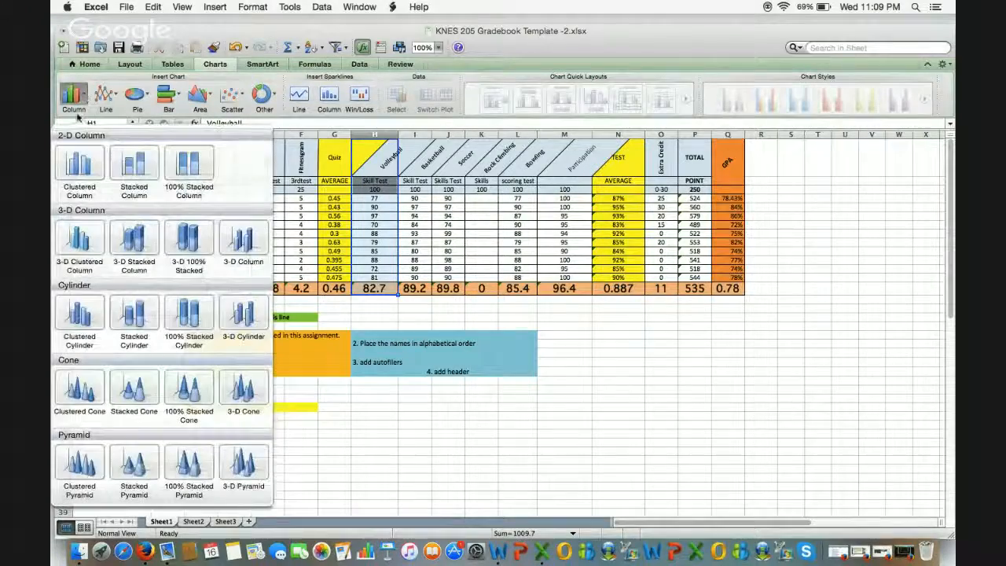
click(82, 165)
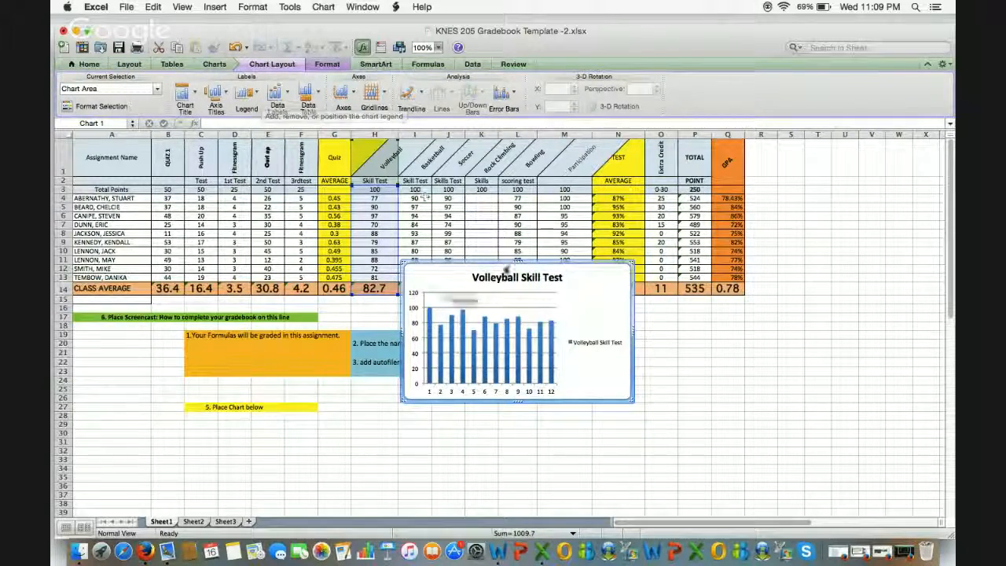
drag(479, 272, 446, 274)
drag(580, 287, 595, 376)
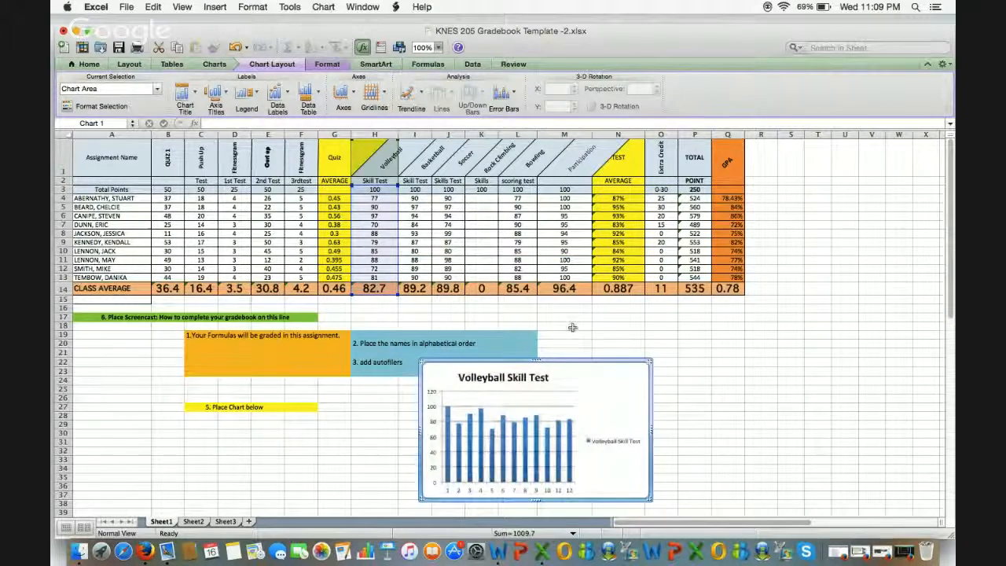
Step: Select the Bowling column L1:L14 with the class average and insert a pie chart
click(533, 166)
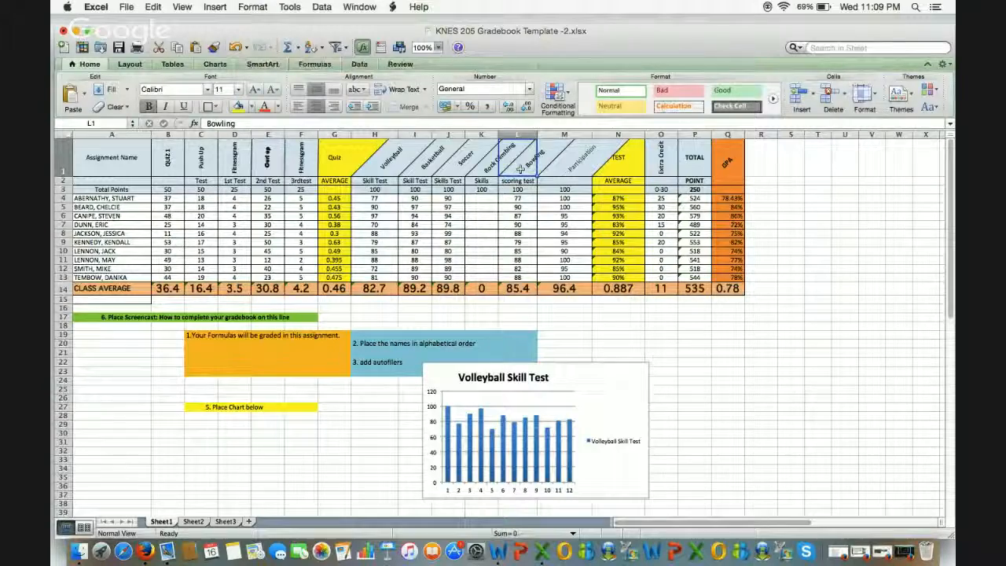
drag(537, 192, 536, 246)
drag(519, 288, 519, 288)
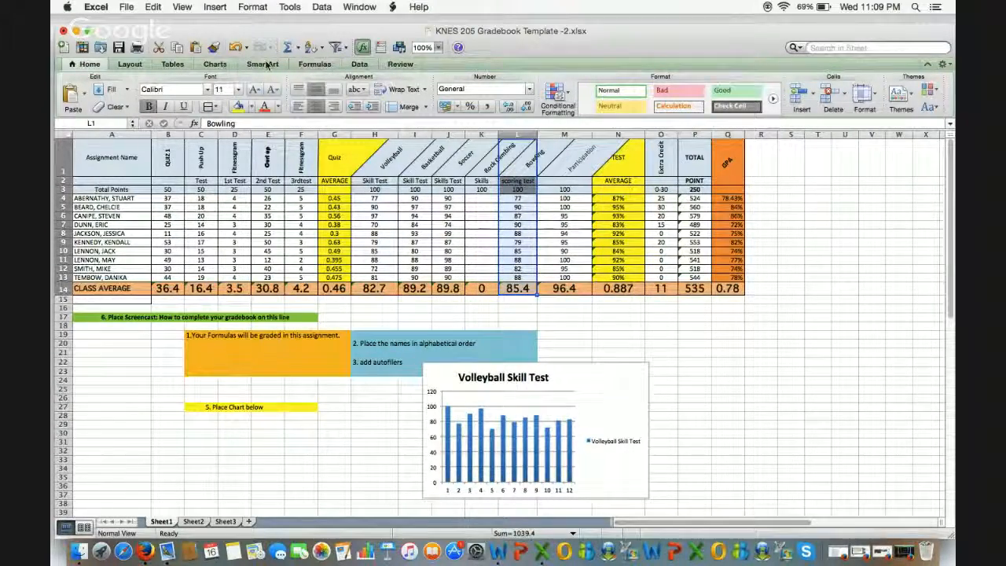
click(217, 65)
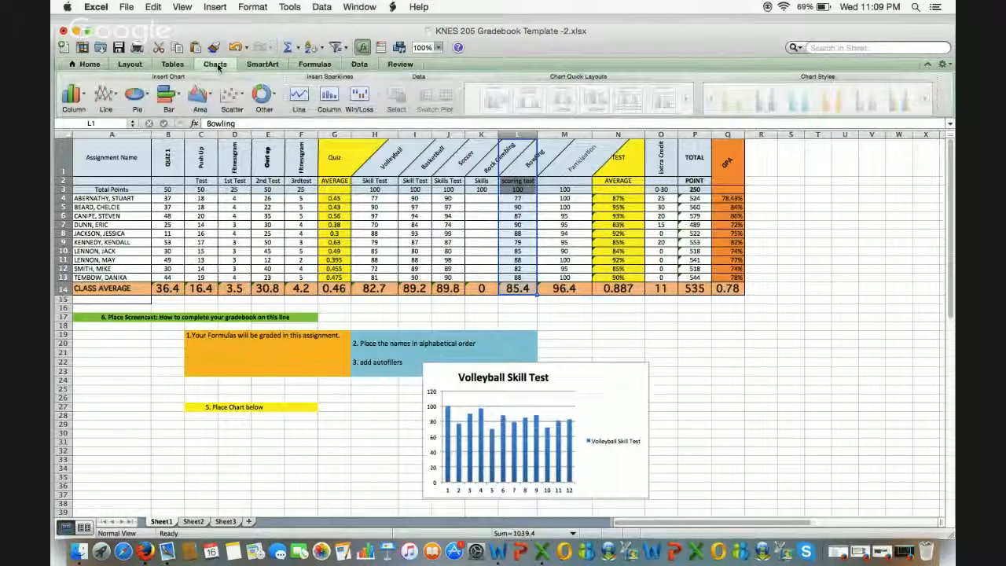
click(136, 105)
click(104, 157)
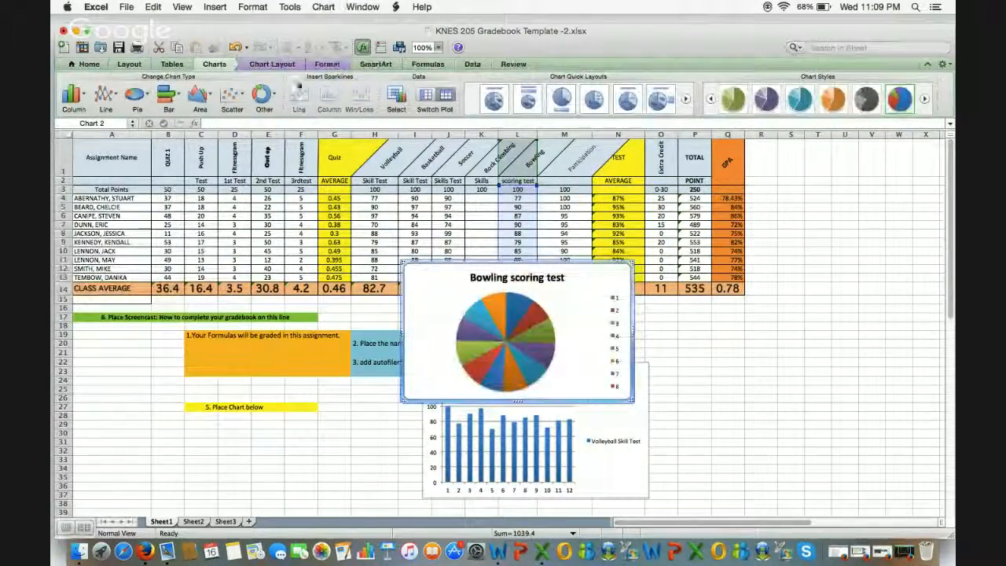
Step: Drag the Bowling pie chart next to the Volleyball chart, then select header rows A1:P3
click(275, 65)
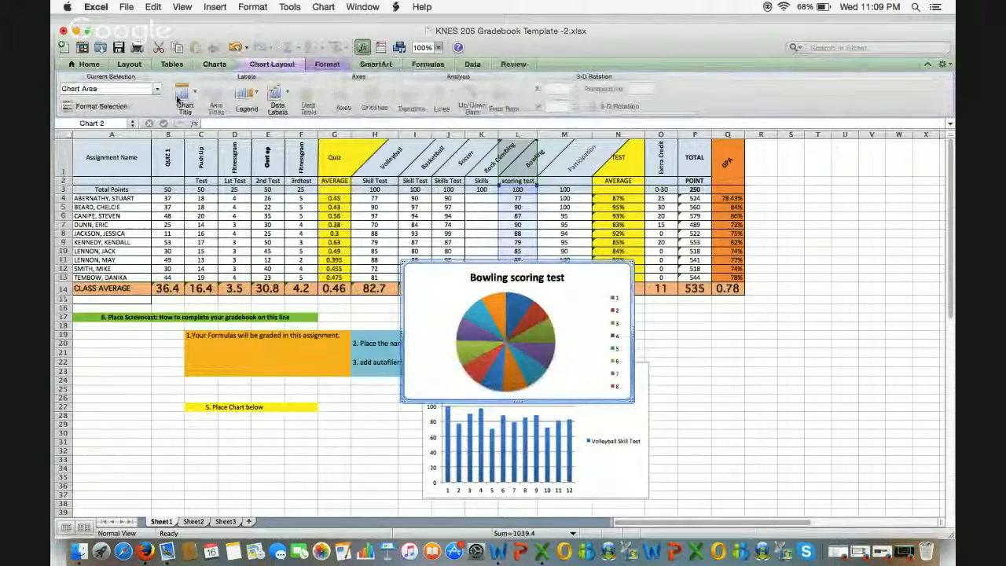
drag(443, 265, 231, 358)
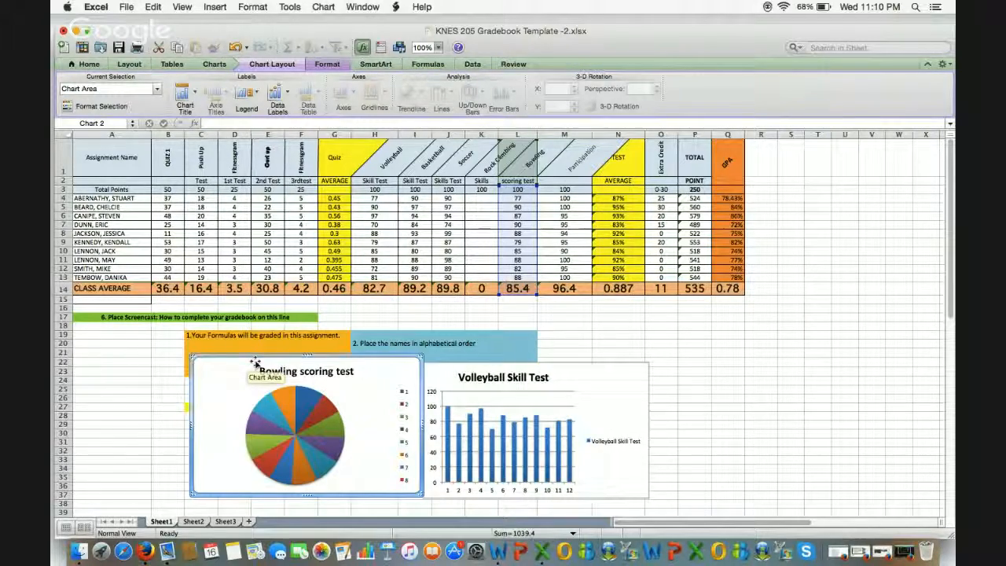
drag(118, 156, 725, 190)
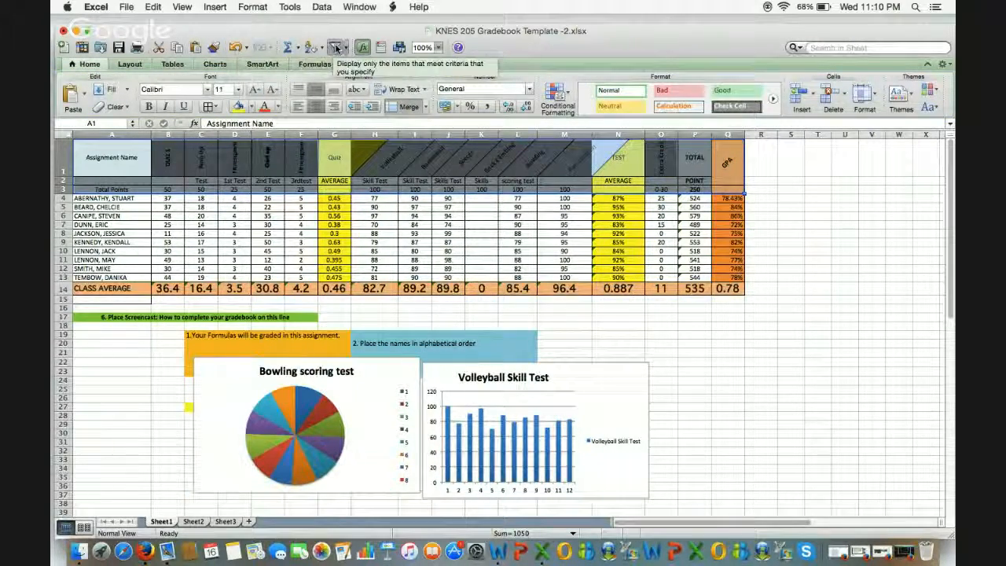
click(335, 48)
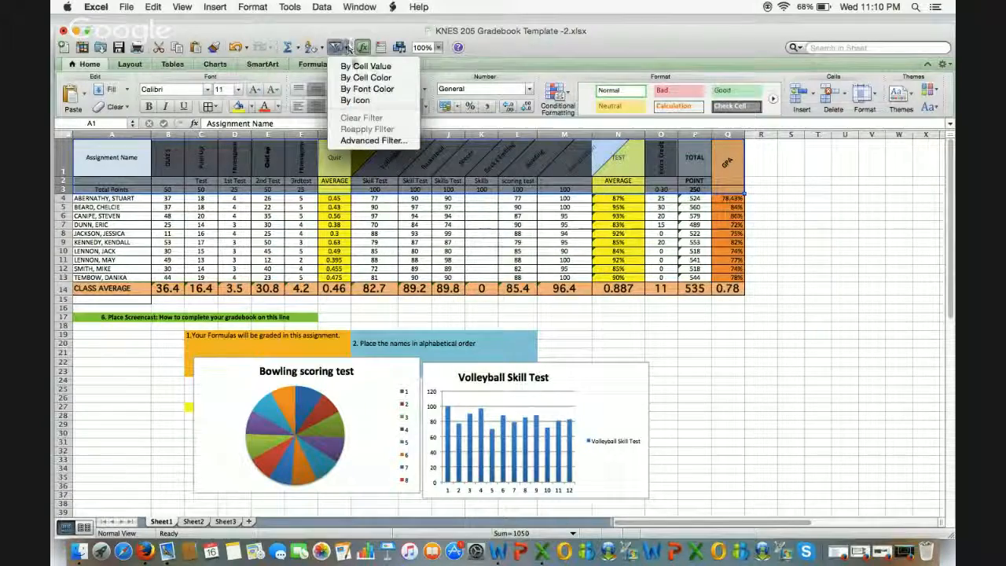
click(358, 78)
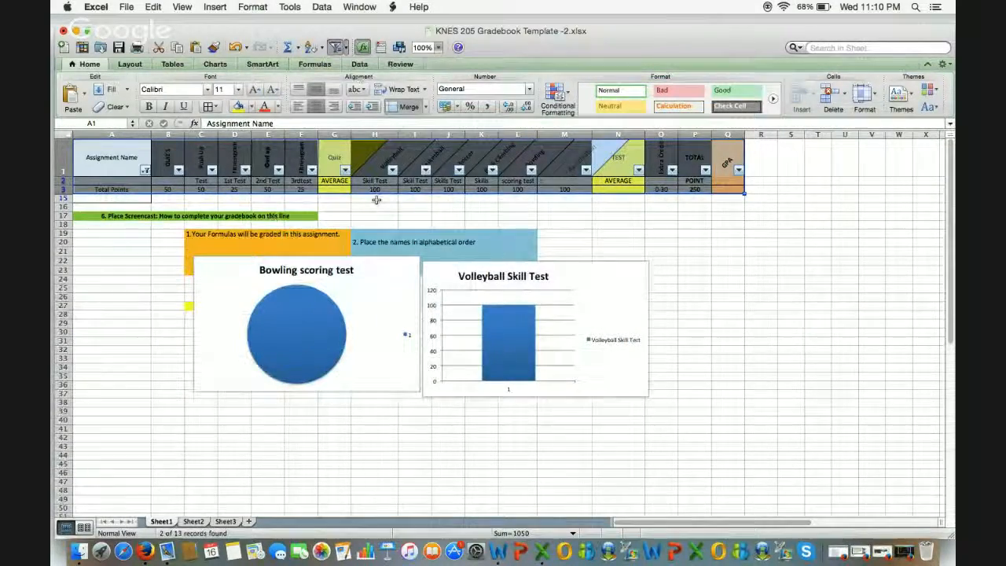
click(345, 170)
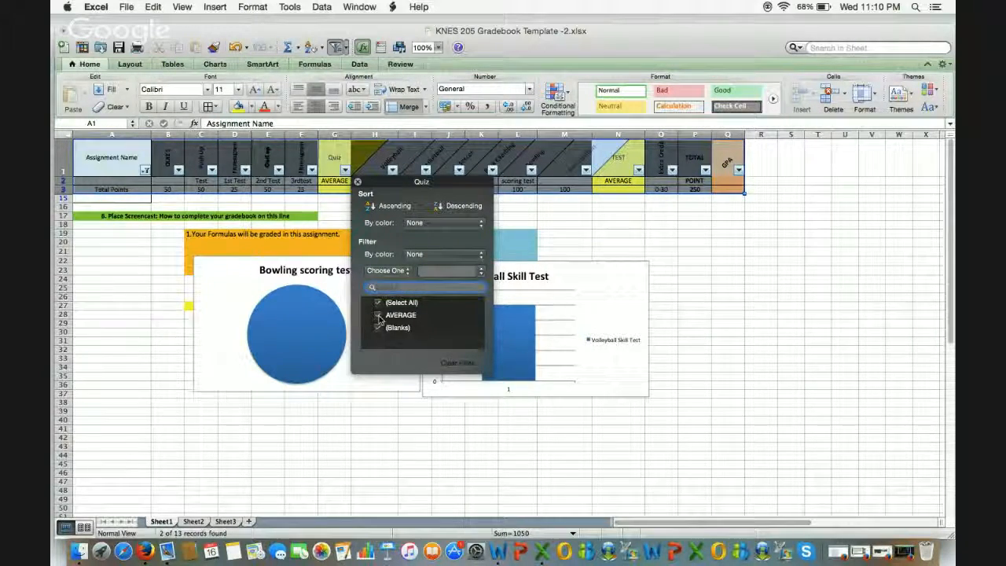
click(378, 315)
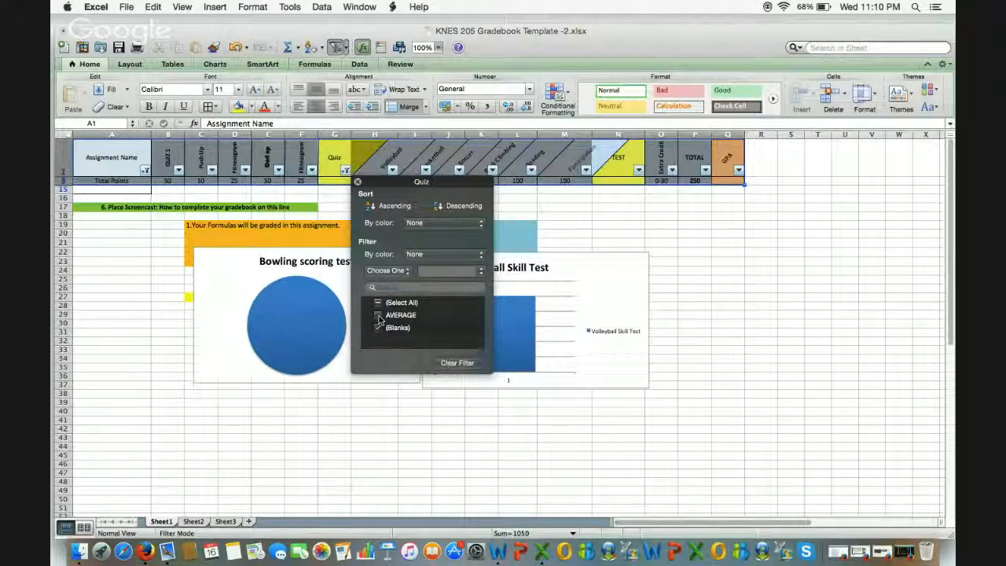
click(378, 315)
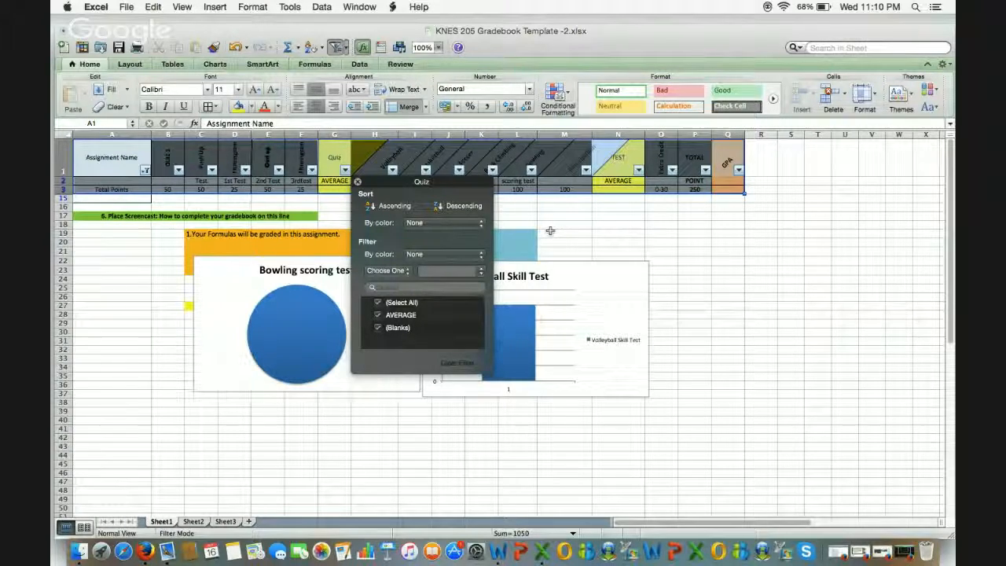
click(615, 215)
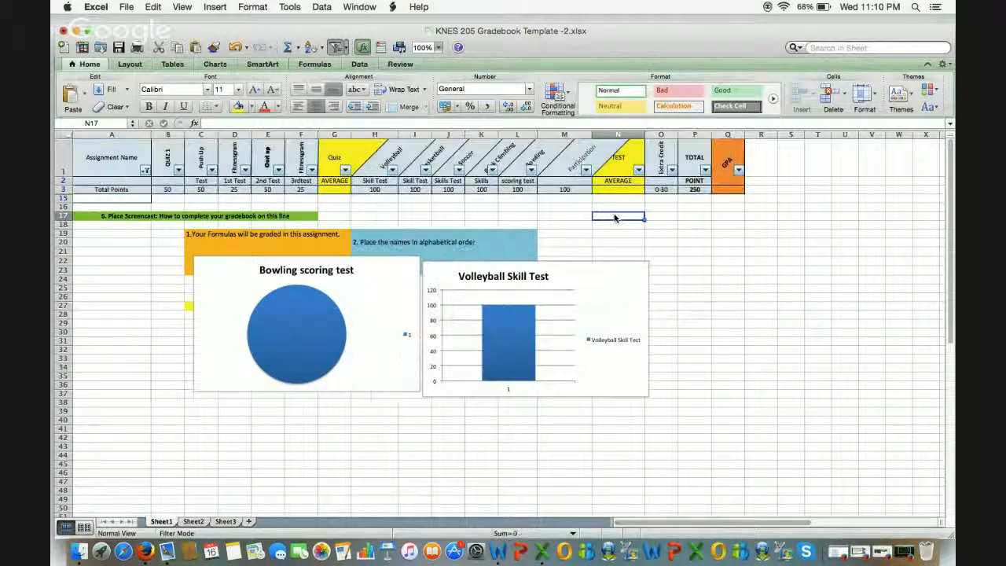
key(super+z)
key(super+z)
key(super+z)
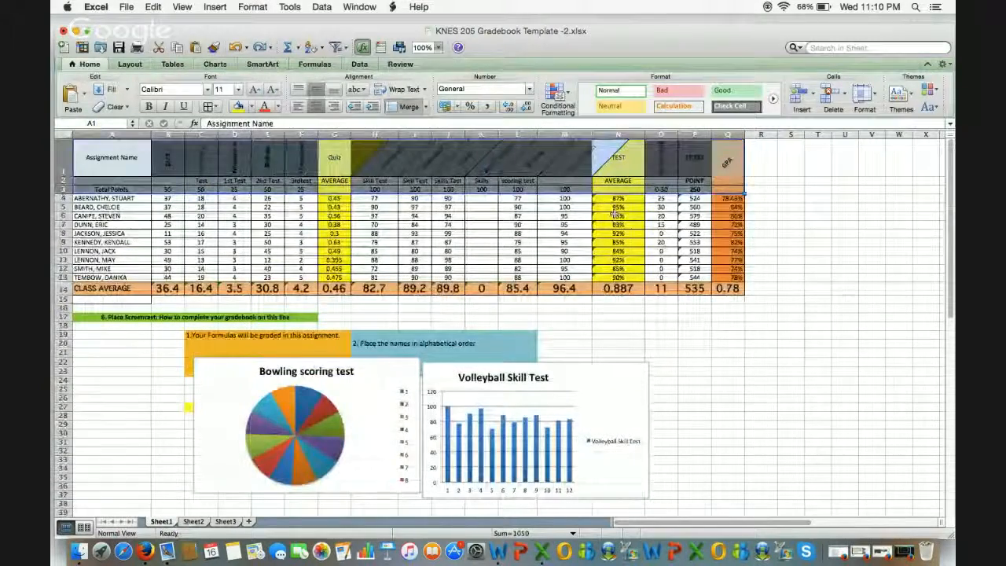
click(600, 310)
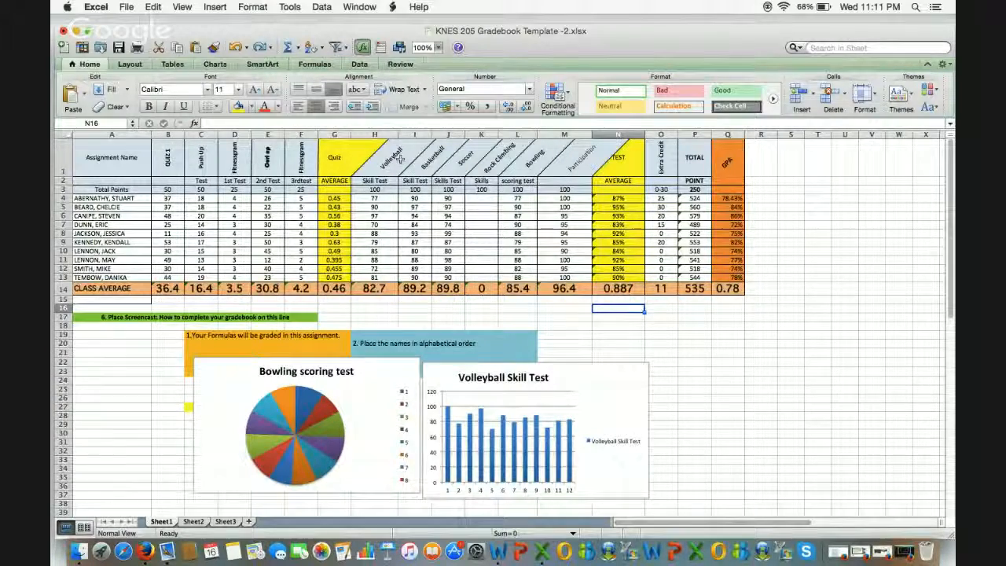
click(401, 160)
drag(393, 165, 385, 188)
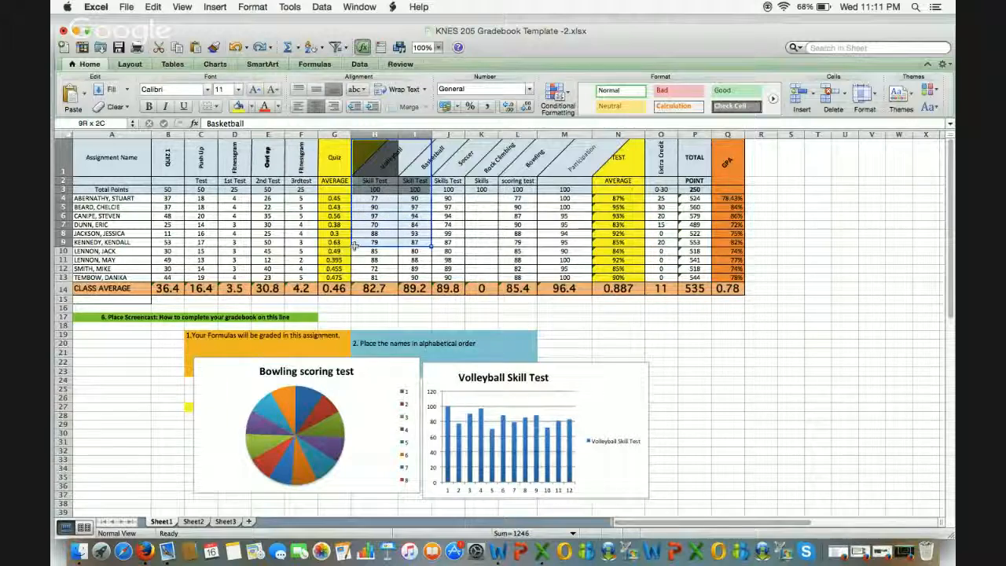
drag(360, 253, 371, 156)
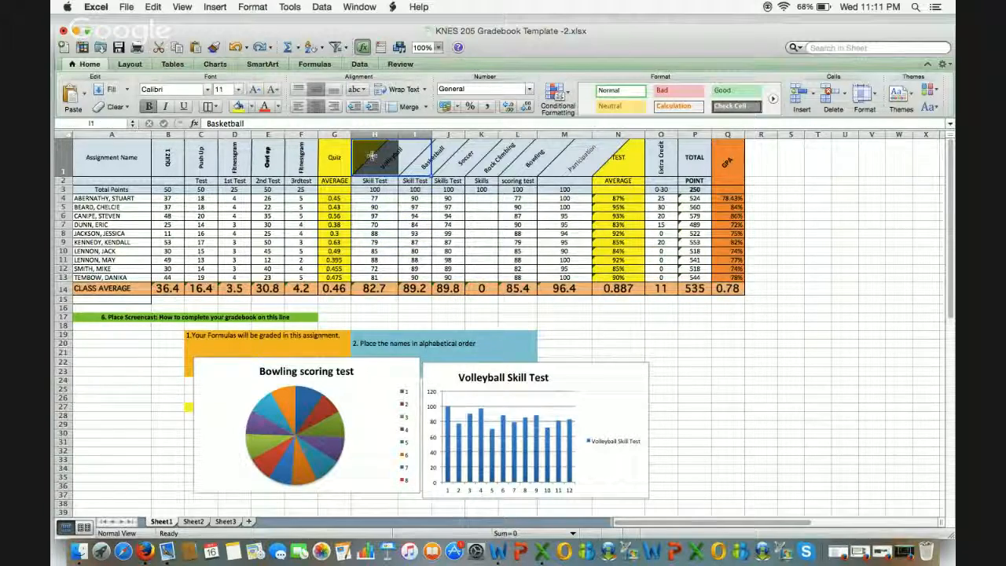
click(375, 298)
drag(377, 283, 376, 225)
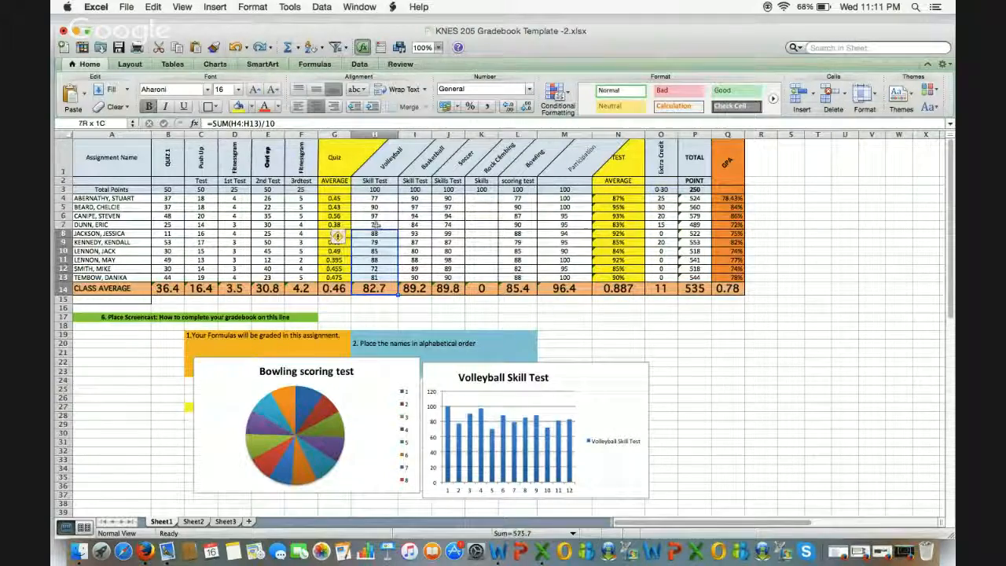
drag(377, 154, 378, 154)
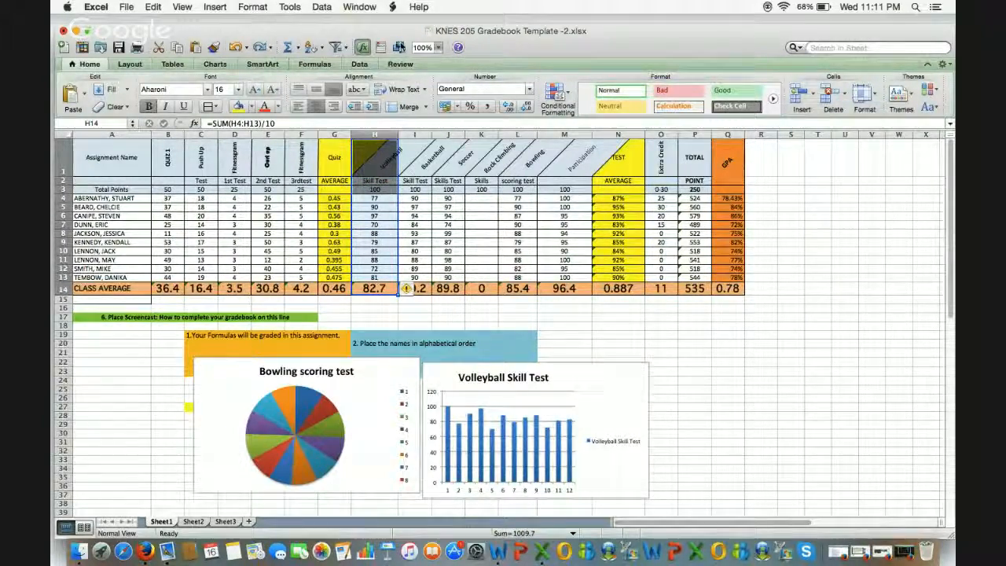
click(339, 47)
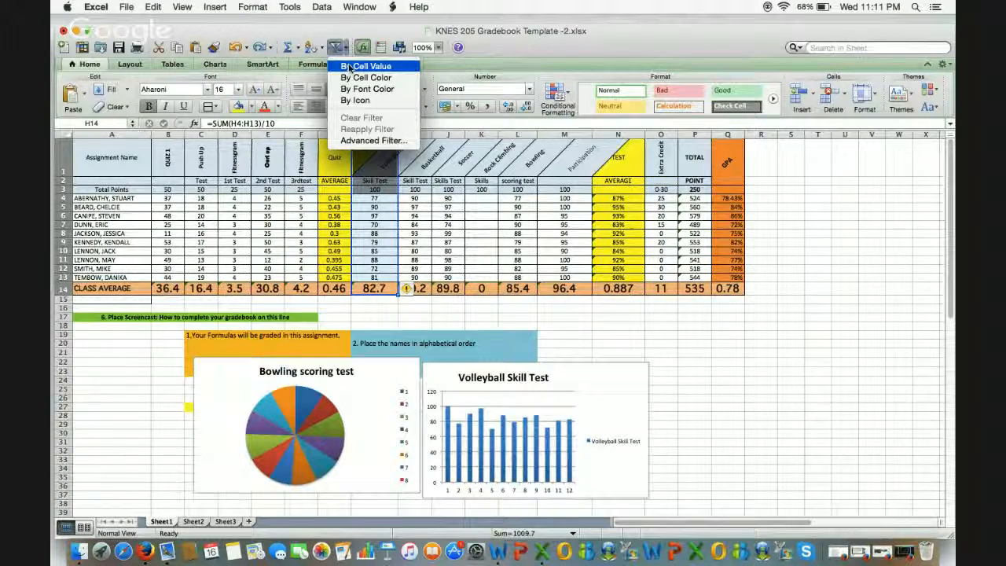
click(351, 67)
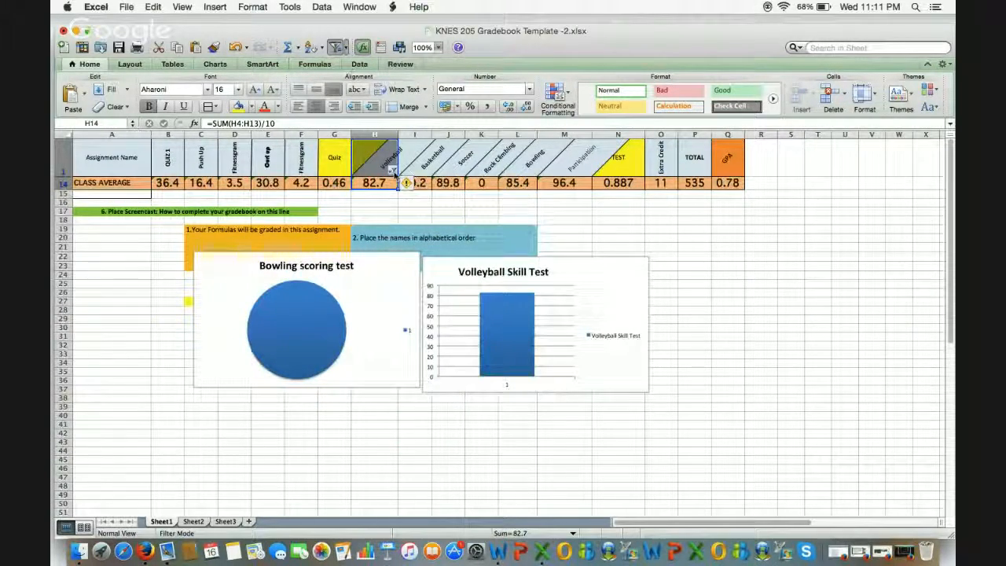
click(394, 172)
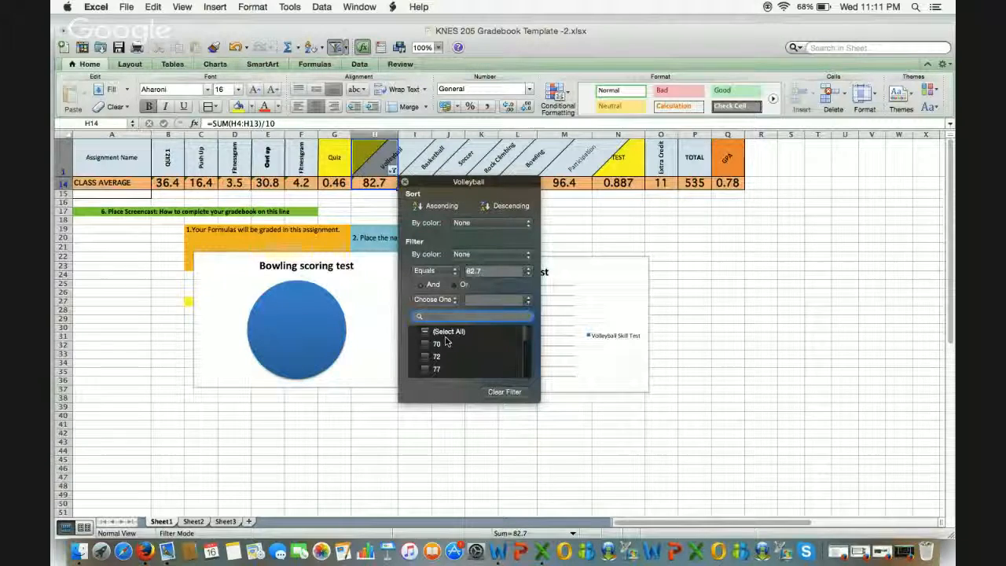
click(424, 344)
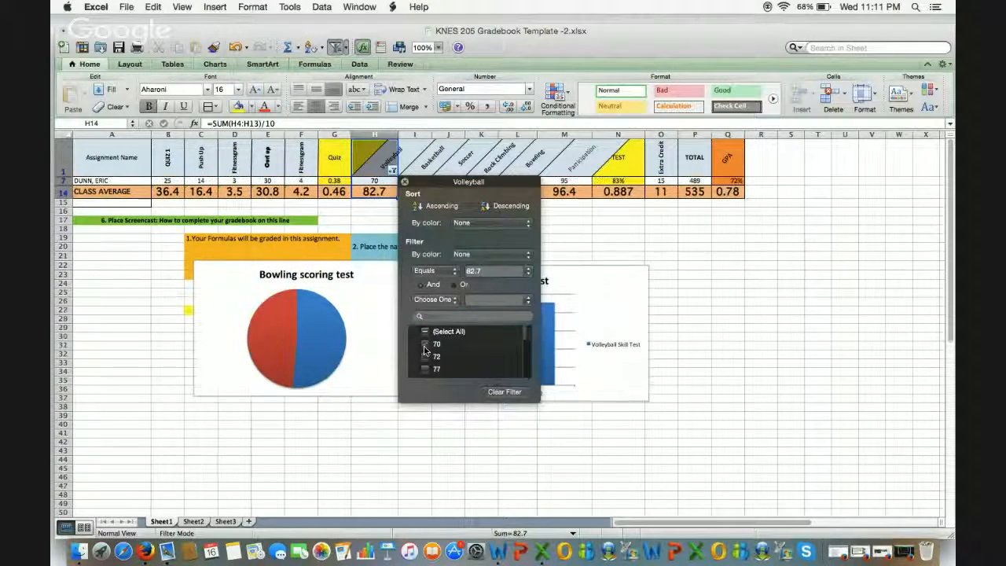
click(425, 356)
scroll(428, 361, down, 1)
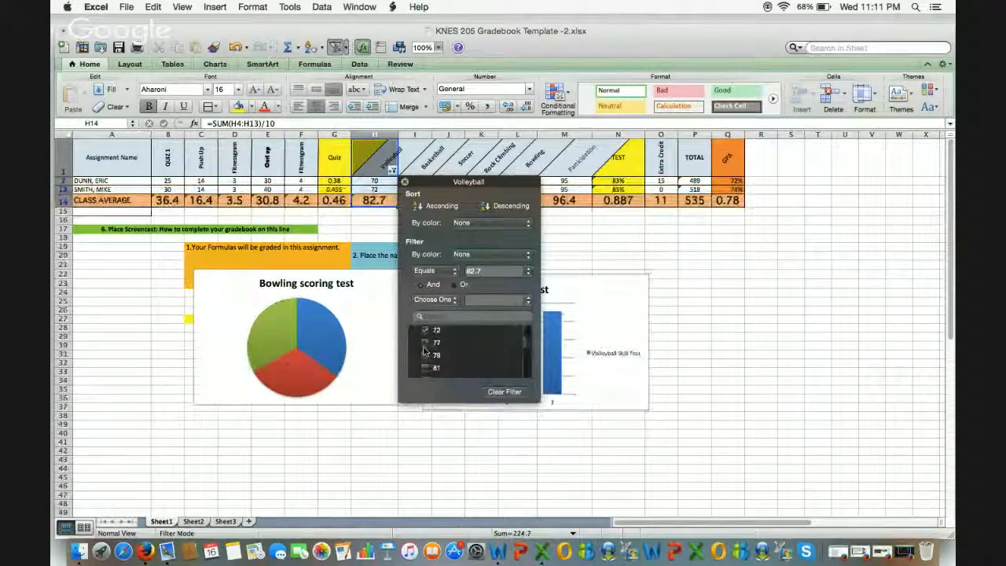
click(425, 342)
click(425, 355)
scroll(427, 360, down, 1)
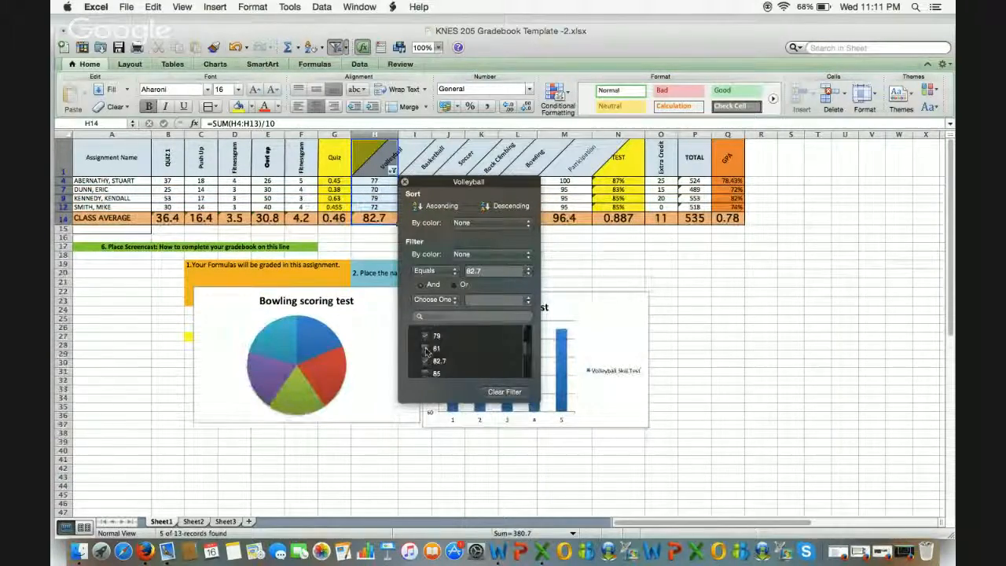
click(425, 360)
scroll(425, 350, down, 2)
click(424, 339)
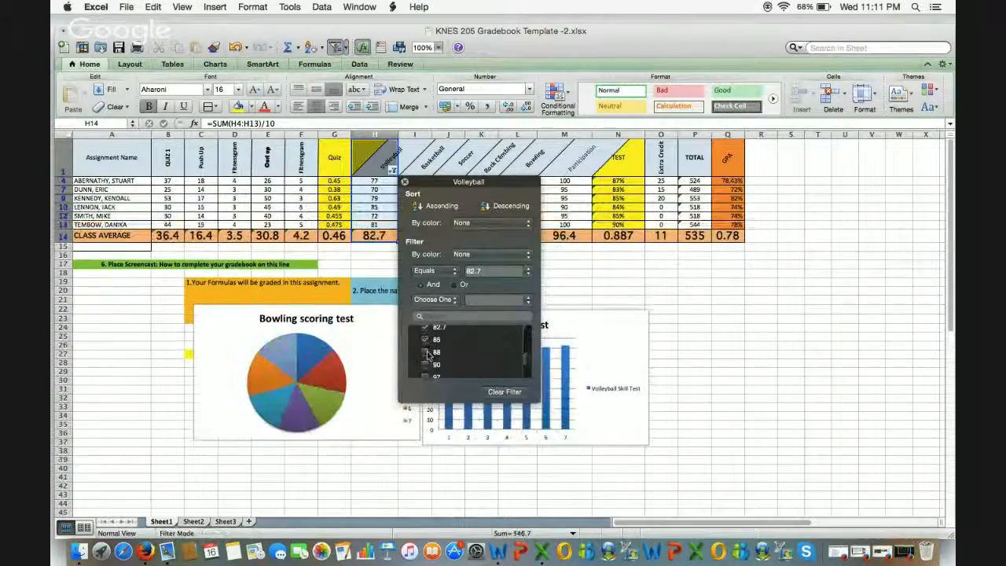
click(426, 352)
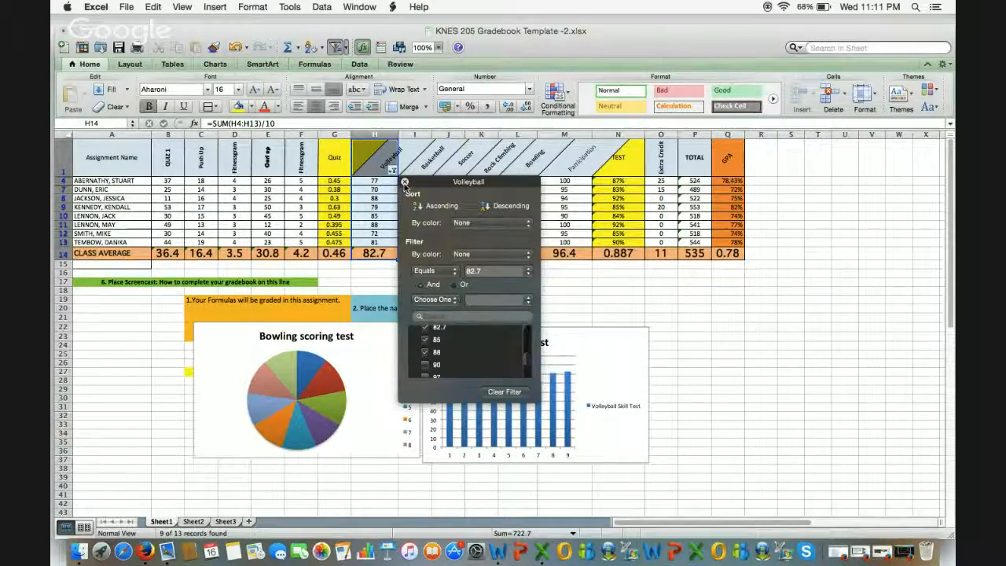
click(404, 181)
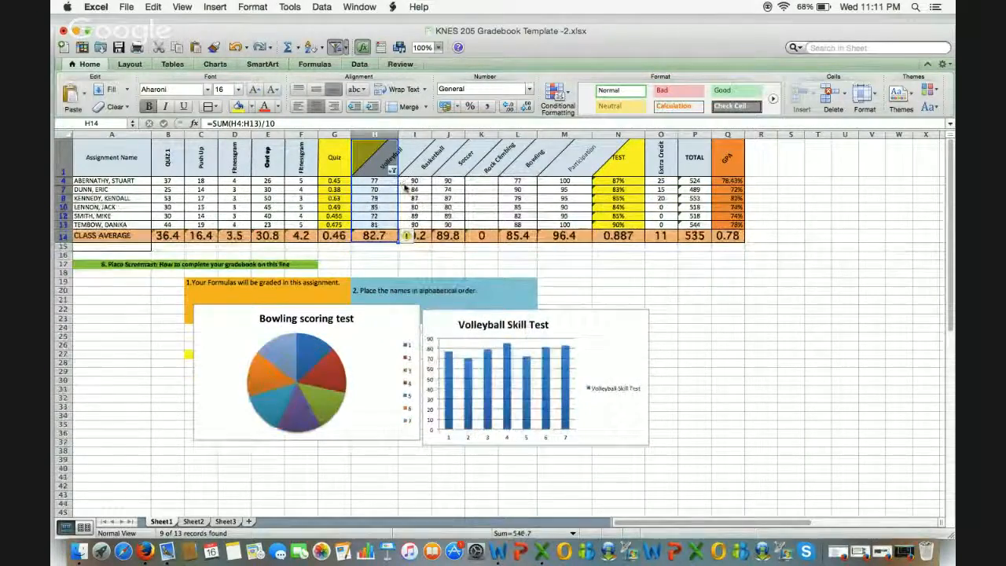
key(super+z)
key(super+z)
key(super+z)
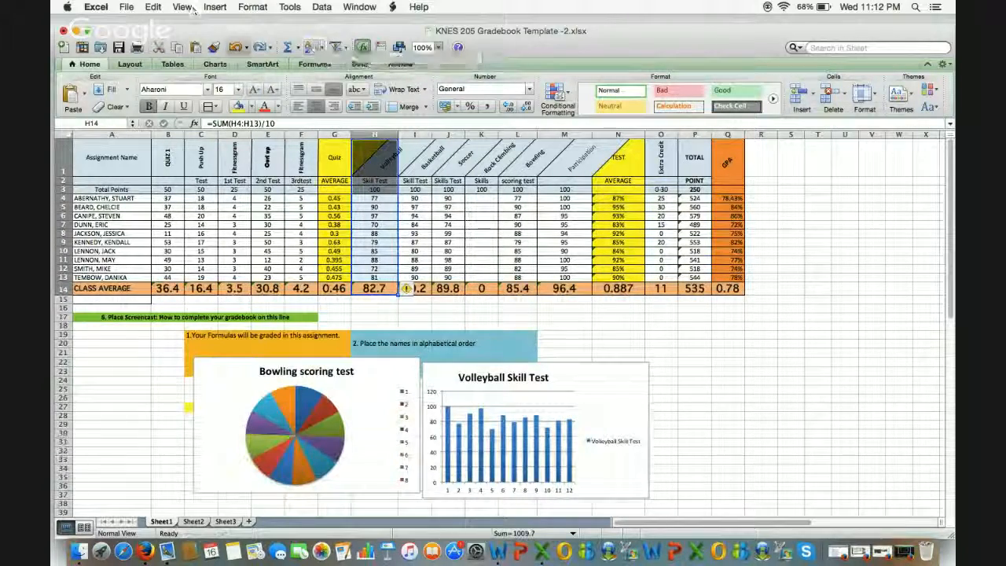
Step: Add a custom page header with the student's name and KNES 205 in the left section
click(132, 65)
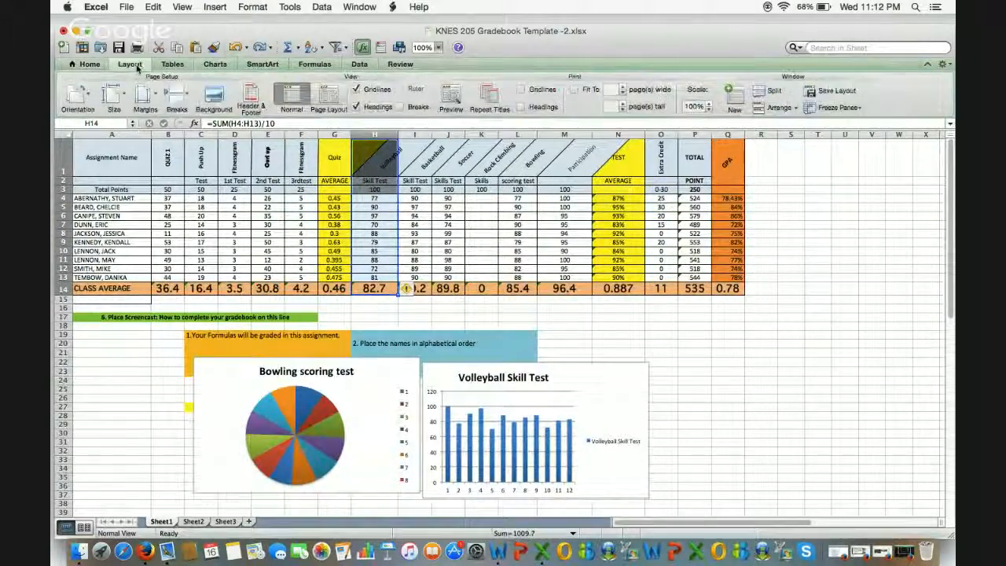
click(253, 96)
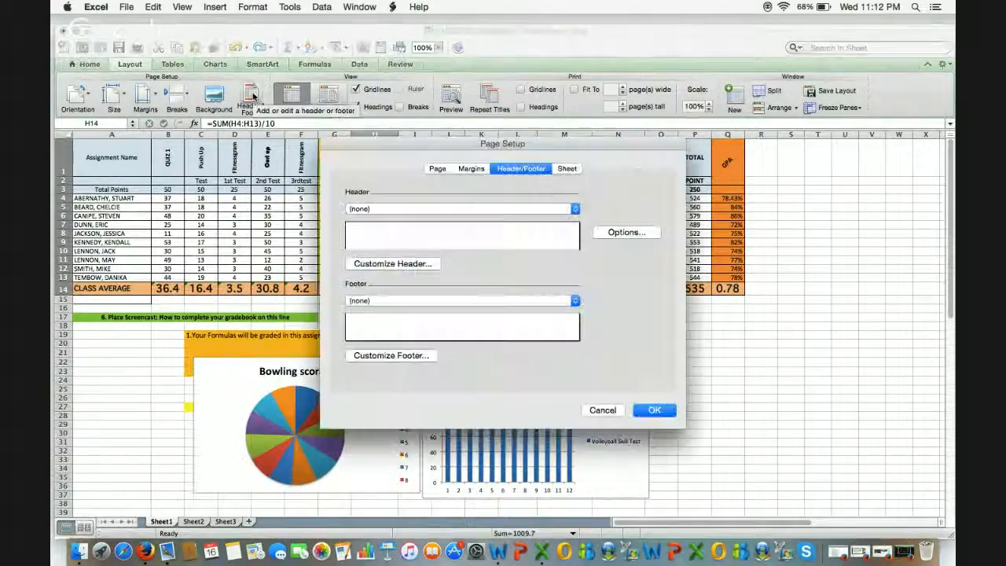
click(385, 233)
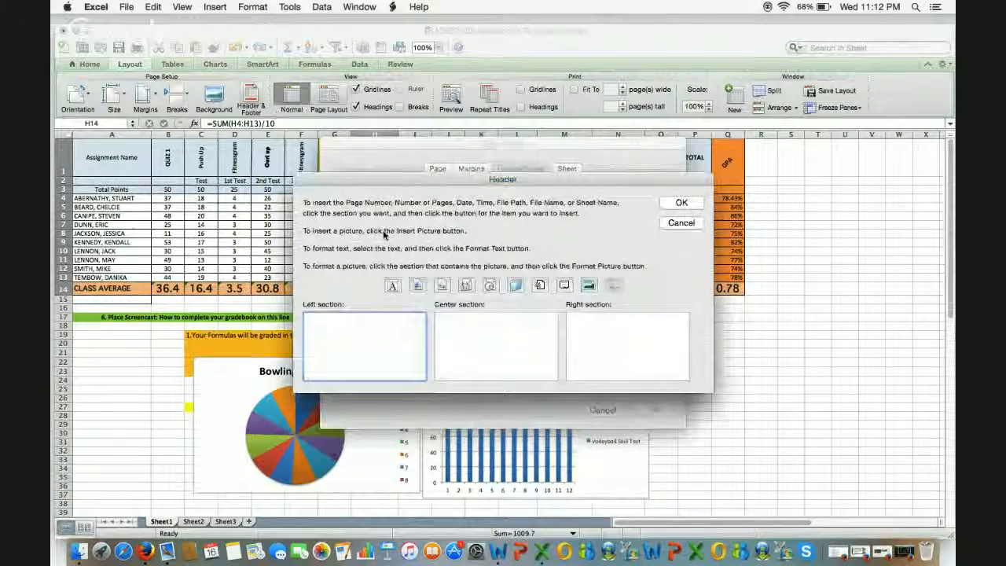
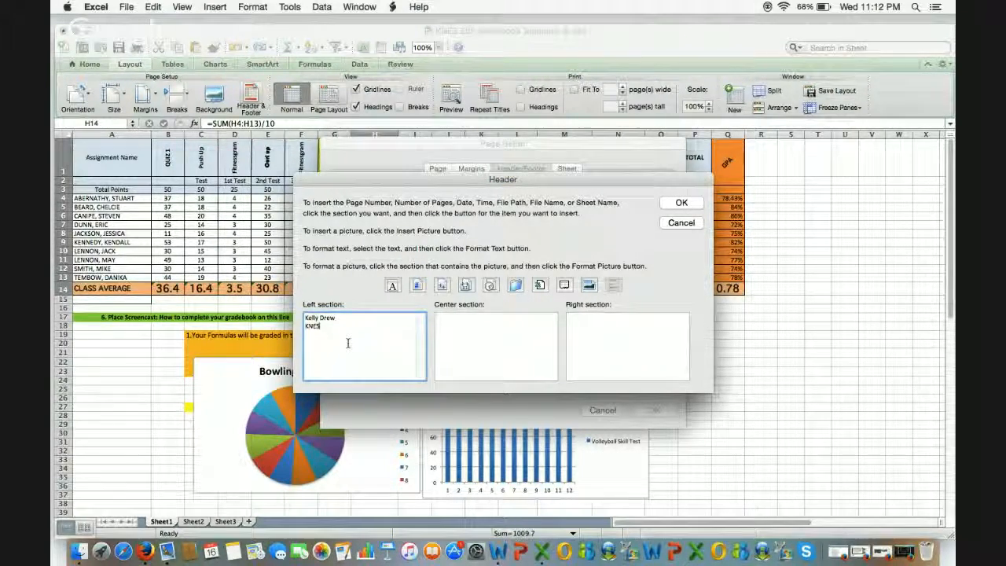
click(681, 204)
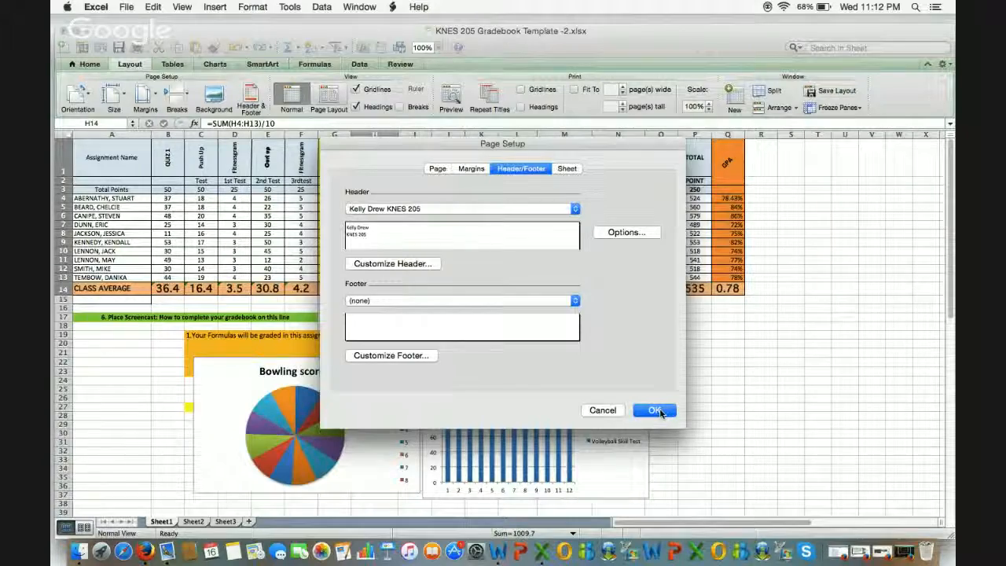
click(656, 411)
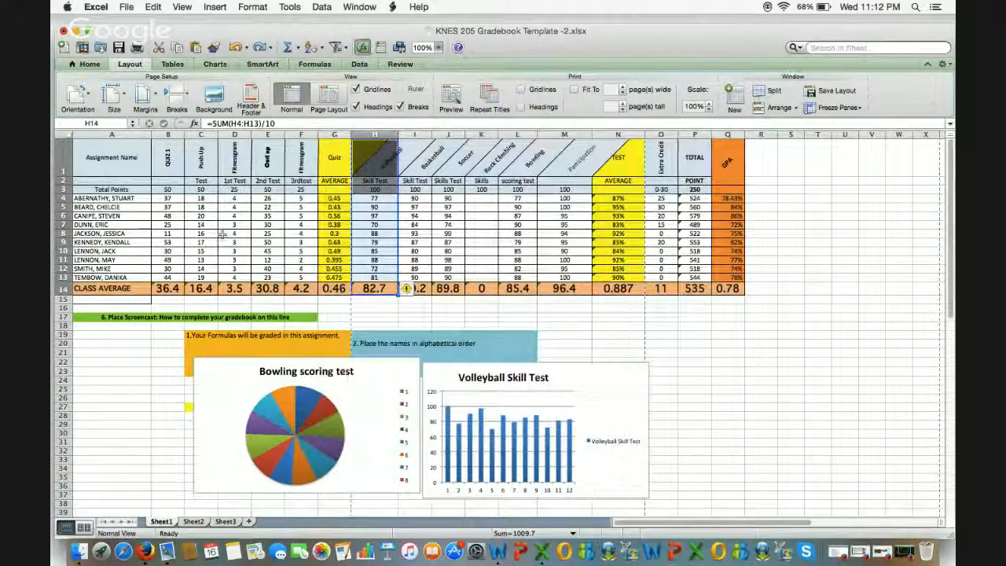
Step: Review the three-page print preview, cancel without printing, and stop the Hangouts live broadcast
click(126, 7)
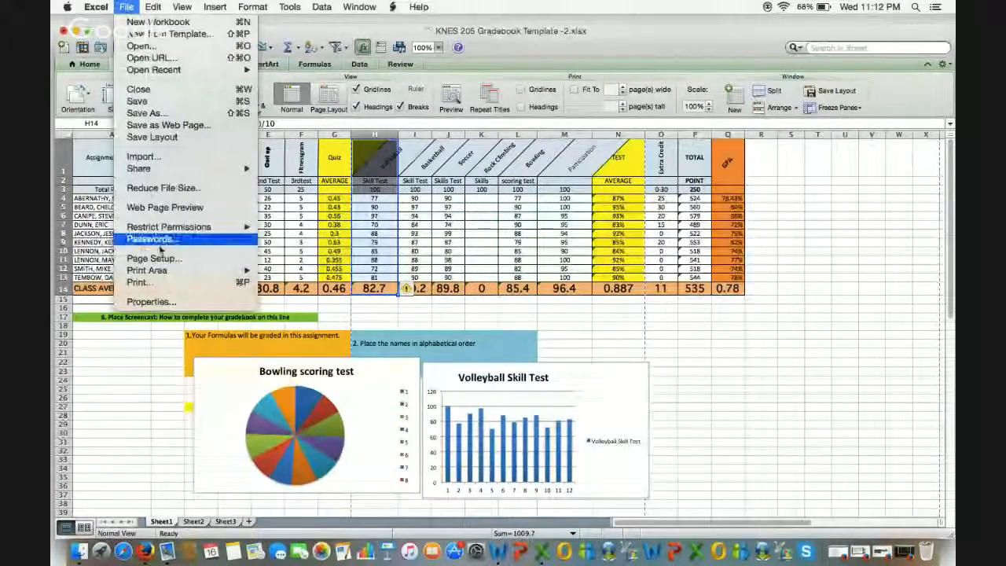
click(163, 282)
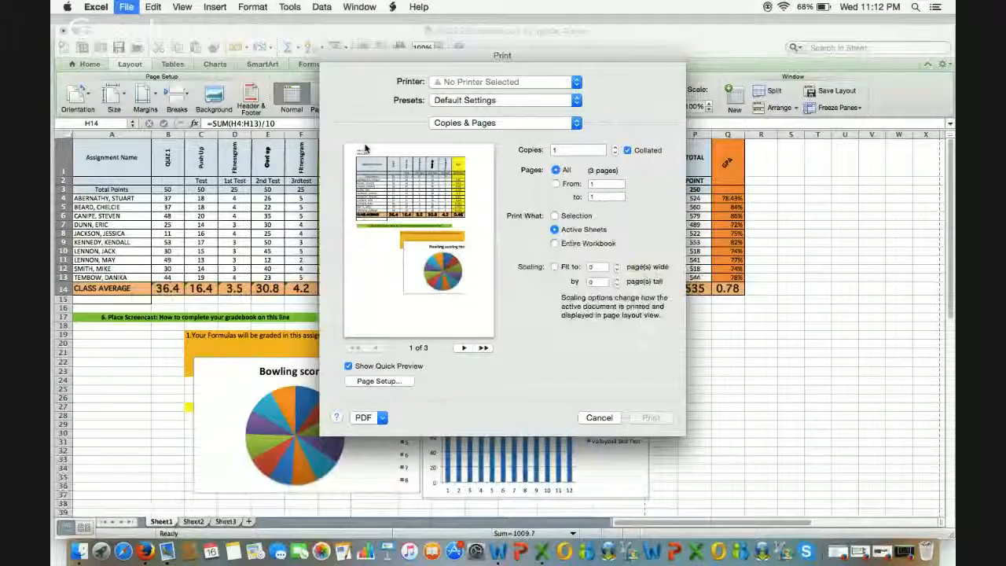
click(596, 416)
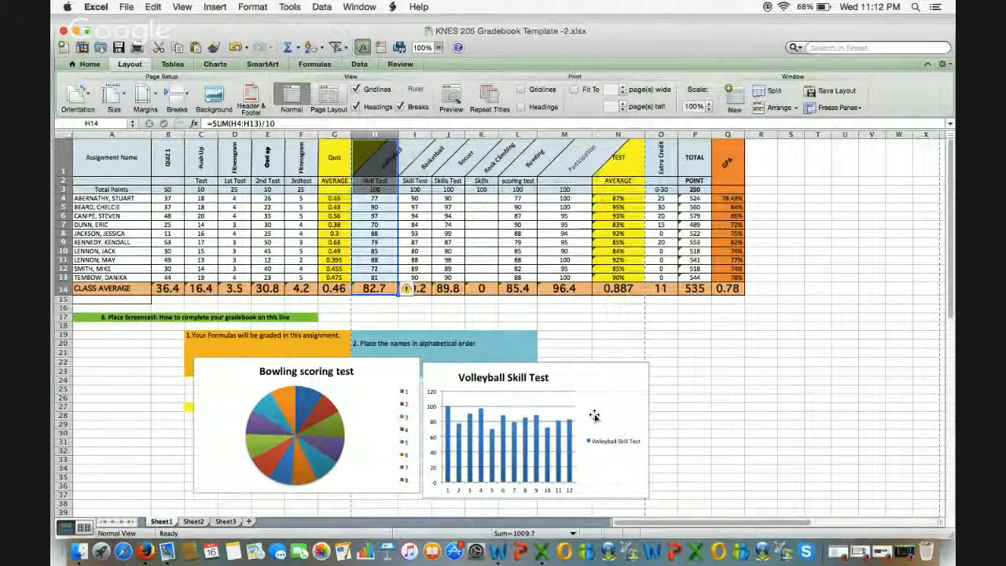
click(906, 548)
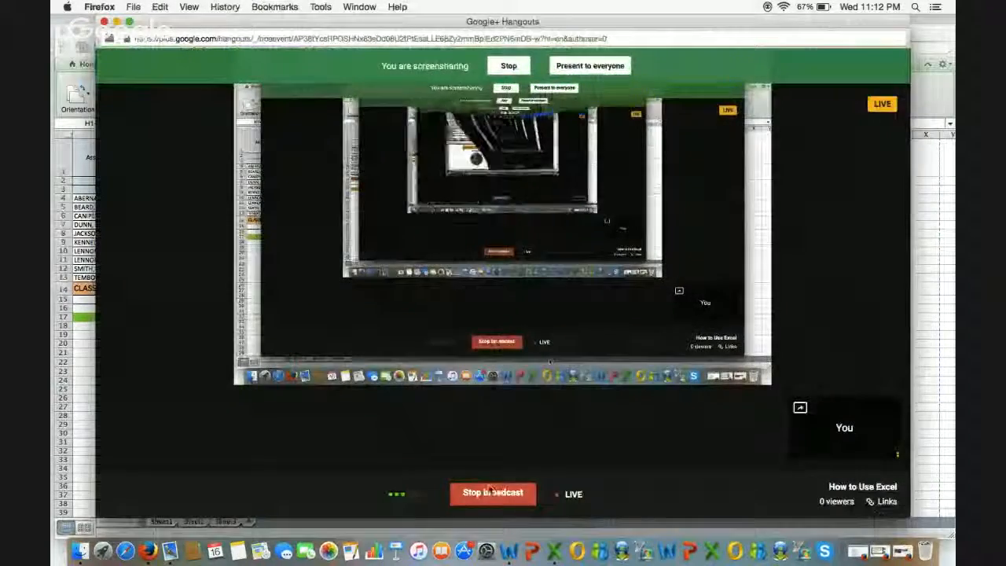
click(490, 490)
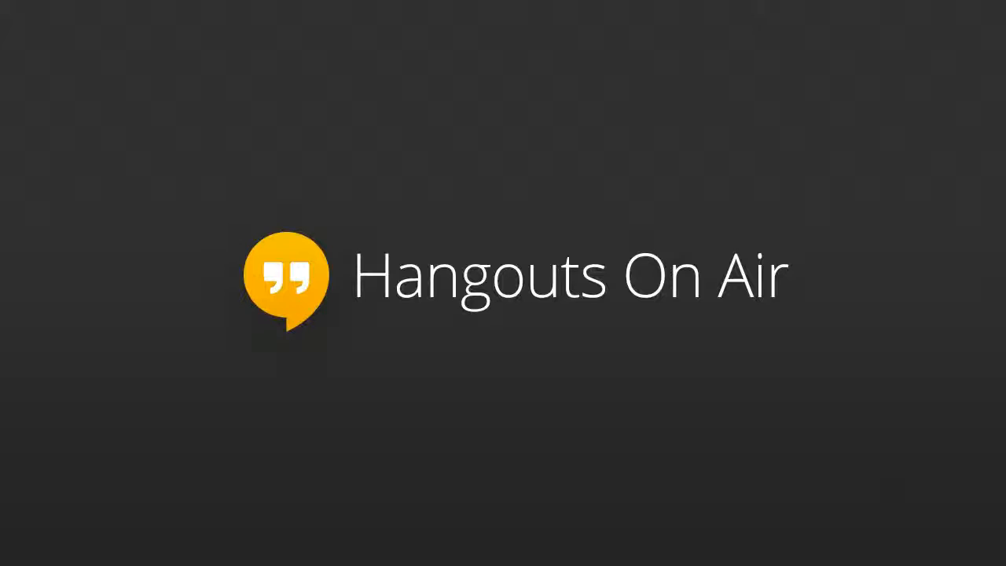